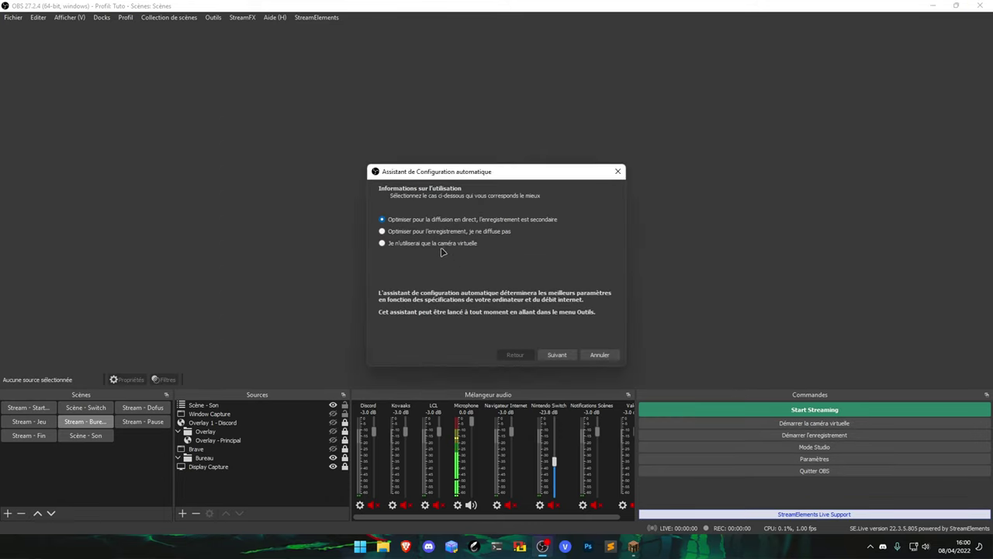
# Run the auto-configuration wizard optimised for live streaming and apply its recommended settings.
pyautogui.click(555, 353)
pyautogui.click(535, 355)
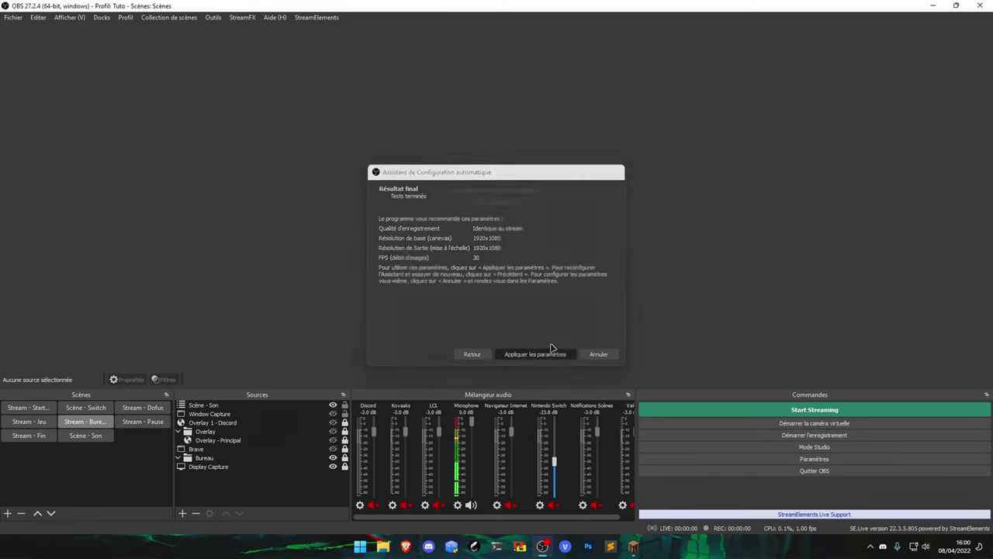
# Create a new scene collection named Tuto.
pyautogui.click(194, 17)
pyautogui.click(192, 28)
pyautogui.write('T')
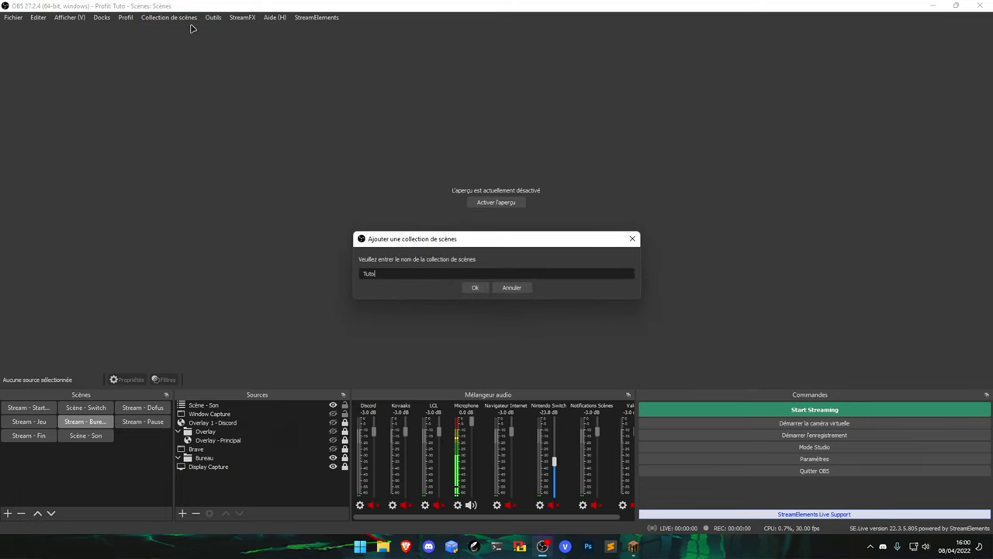
pyautogui.write('uto')
pyautogui.press('Return')
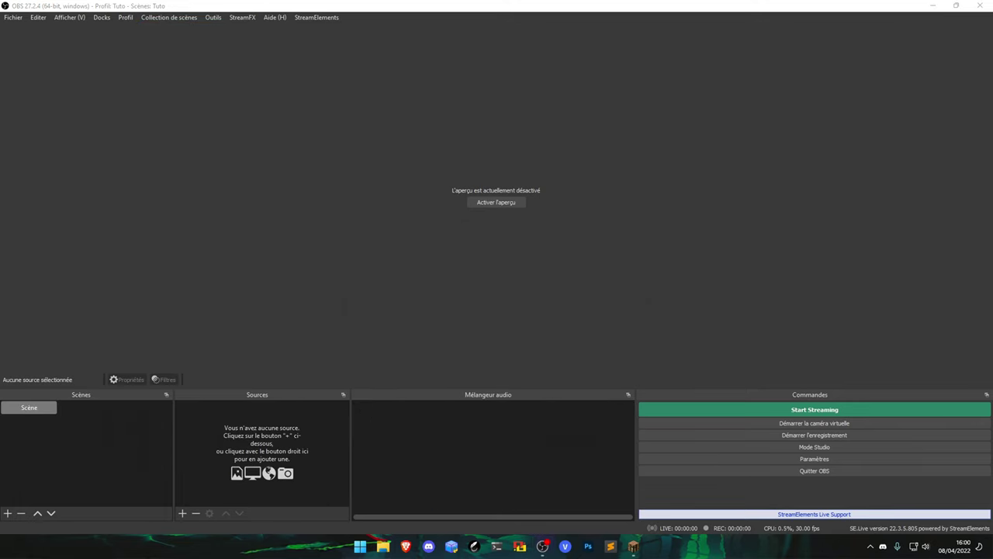
# Look through the OBS subfolder of the Vidéos folder in File Explorer, and return to OBS Studio.
pyautogui.press('super+e')
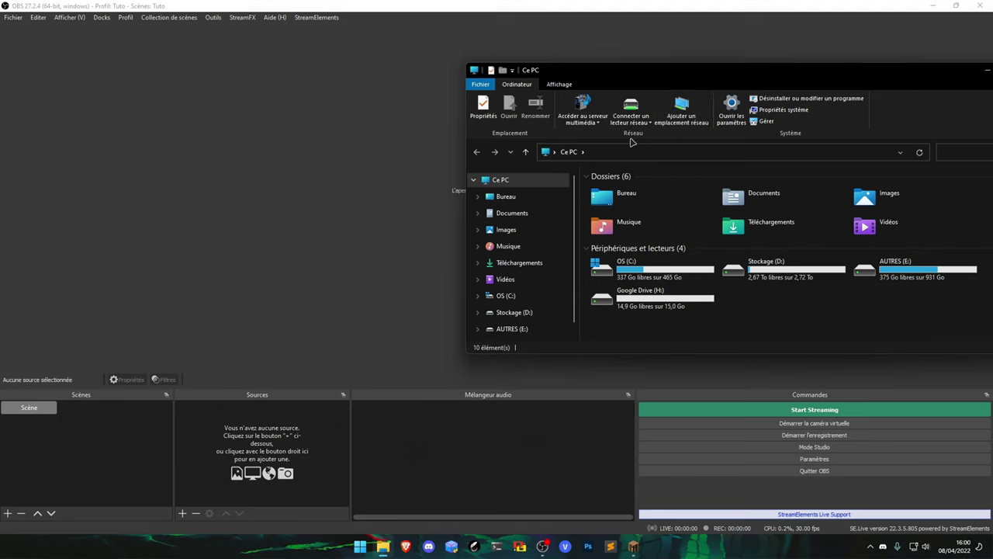
pyautogui.click(506, 279)
pyautogui.moveTo(706, 77); pyautogui.dragTo(650, 89)
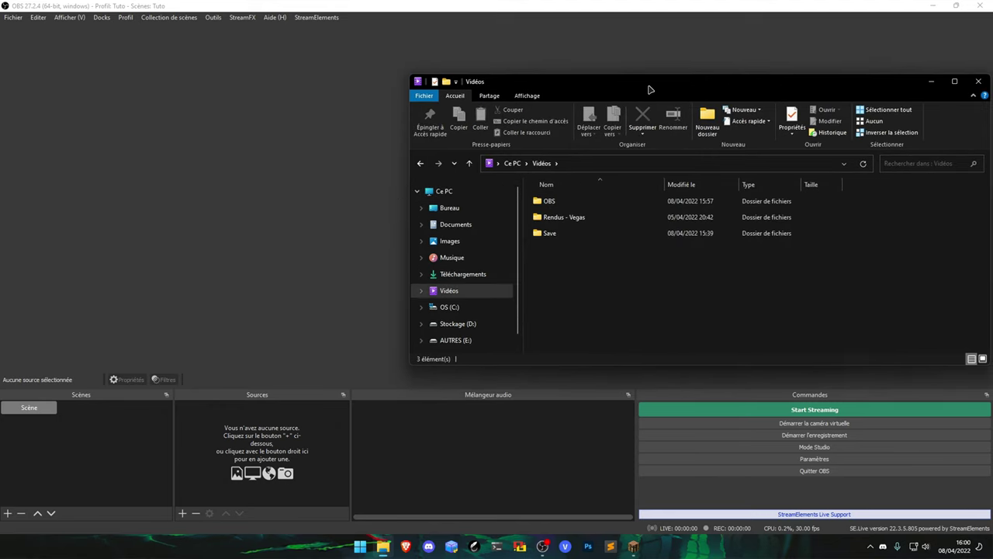
pyautogui.moveTo(650, 89); pyautogui.dragTo(629, 104)
pyautogui.click(545, 216)
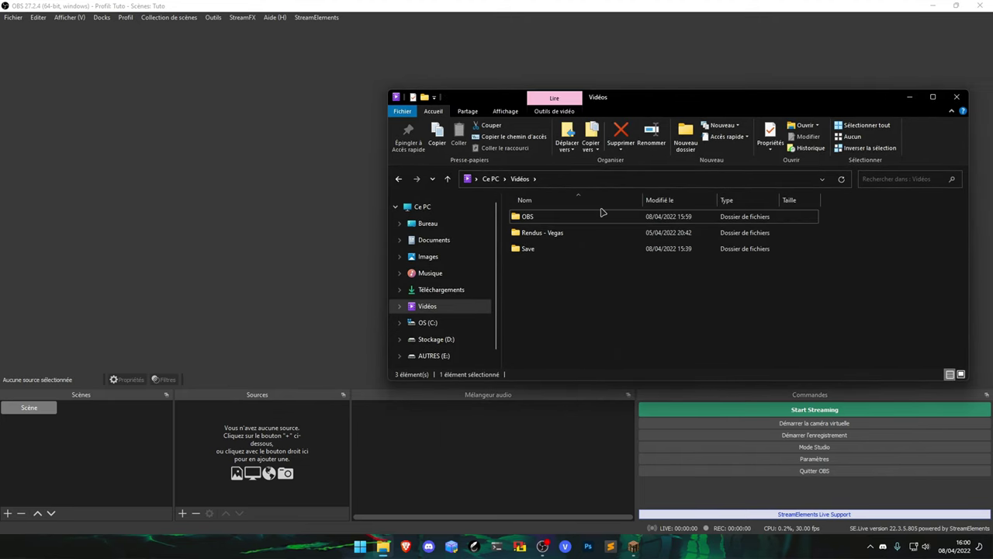
pyautogui.doubleClick(590, 217)
pyautogui.moveTo(654, 311); pyautogui.dragTo(611, 239)
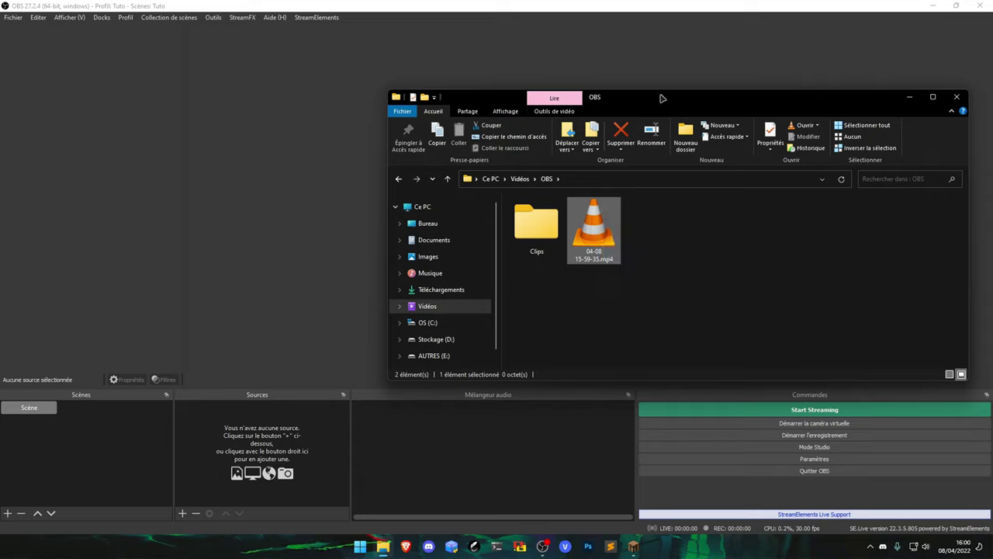
pyautogui.hotkey('alt', 'Tab')
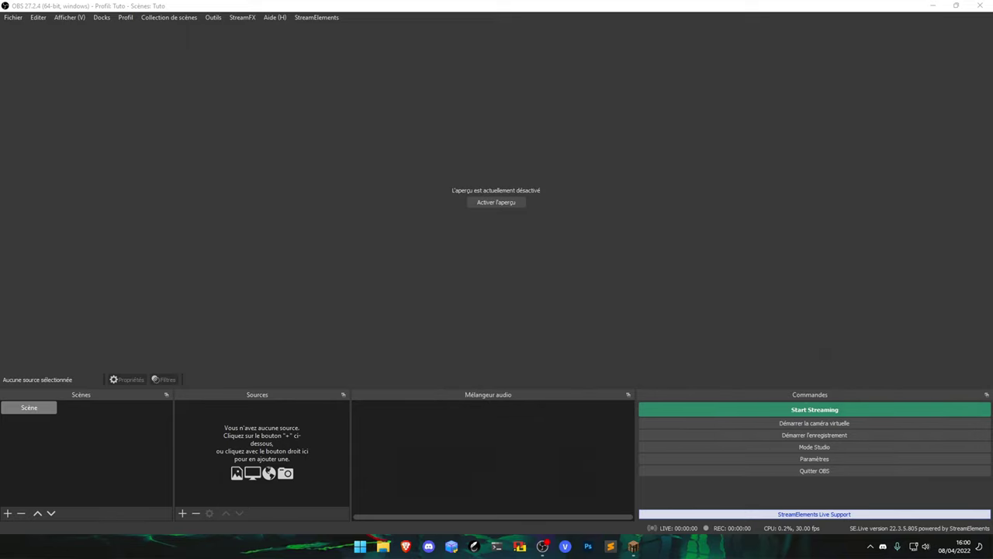
# Enable the preview and add a game capture source (Capture de Jeu) named Lunar Client to the scene.
pyautogui.rightClick(293, 427)
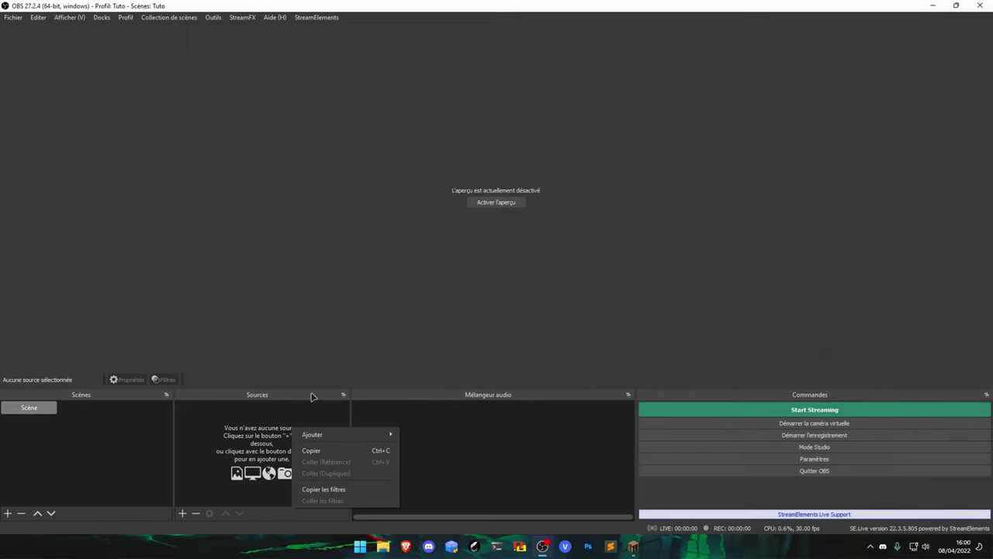
pyautogui.click(496, 203)
pyautogui.rightClick(266, 436)
pyautogui.moveTo(342, 439)
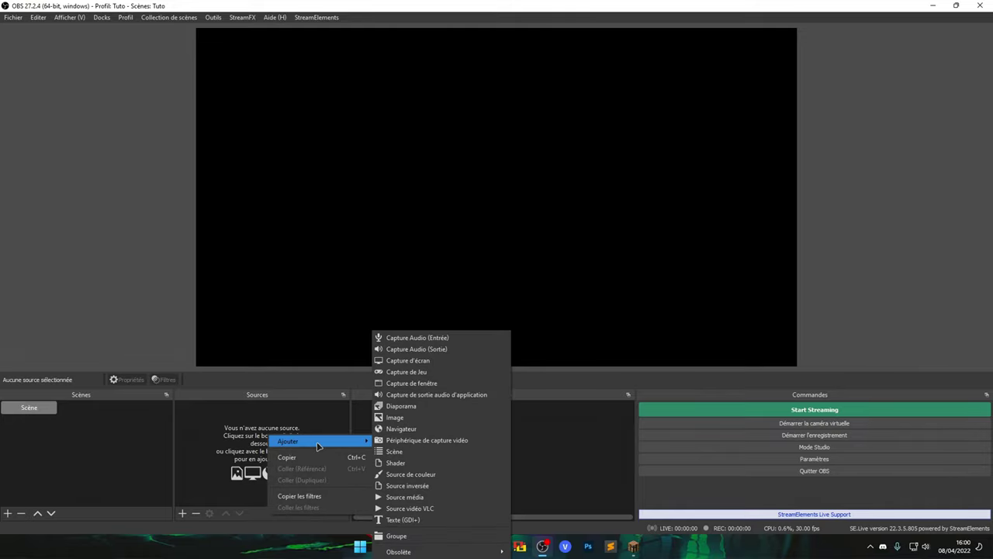
pyautogui.click(430, 375)
pyautogui.write('Lunar Client')
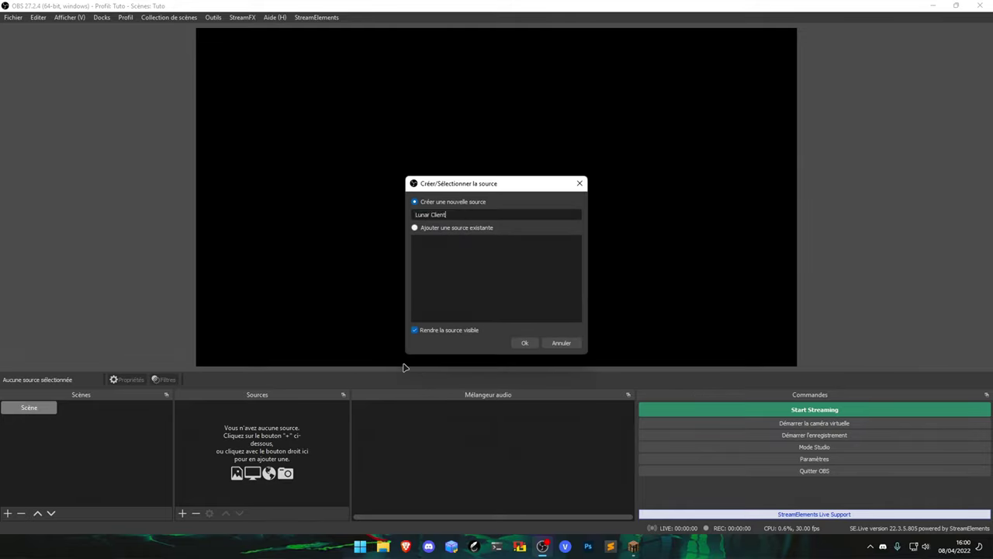
pyautogui.press('Return')
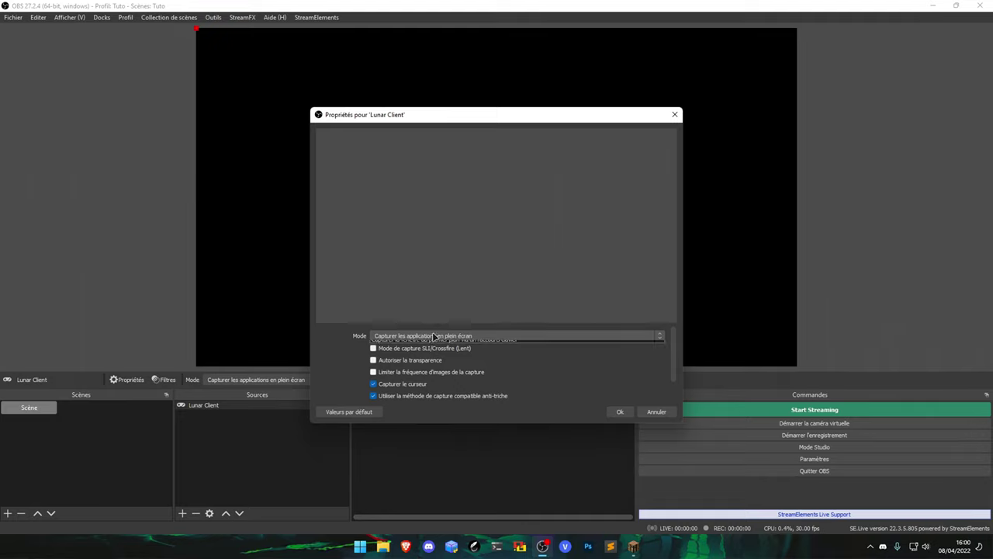
# Set the Lunar Client source to capture a specific window and choose the [javaw.exe]: Lunar Client window.
pyautogui.click(430, 335)
pyautogui.click(434, 349)
pyautogui.click(444, 349)
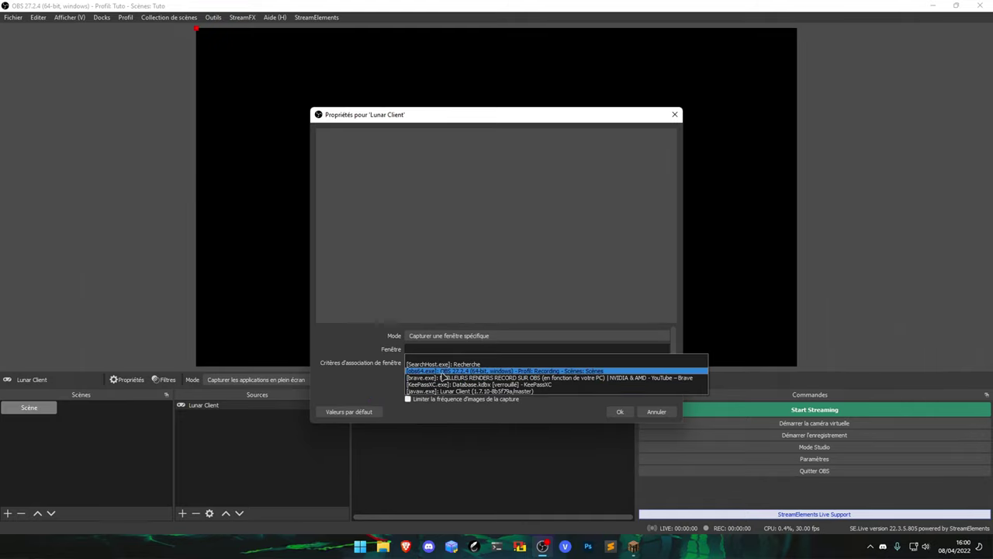
pyautogui.click(439, 391)
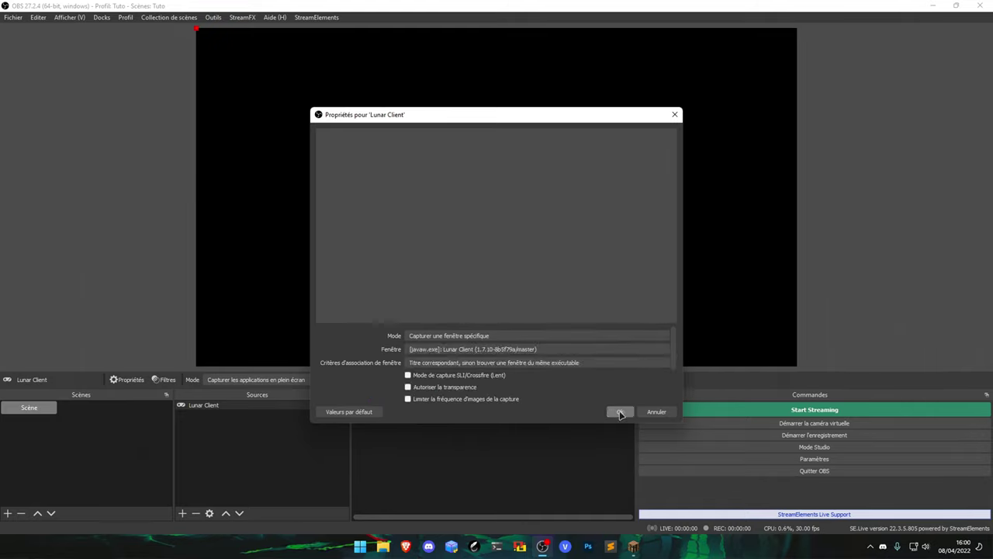
# Bring up the Lunar Client game window, reposition it on the desktop and return to OBS Studio.
pyautogui.click(633, 547)
pyautogui.moveTo(505, 199); pyautogui.dragTo(337, 153)
pyautogui.click(546, 159)
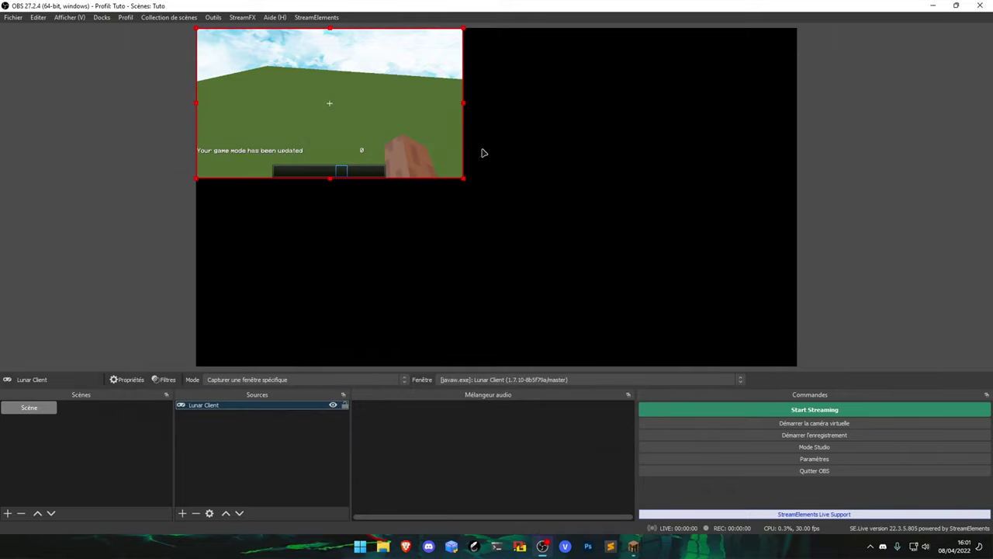
pyautogui.rightClick(304, 422)
pyautogui.moveTo(312, 426)
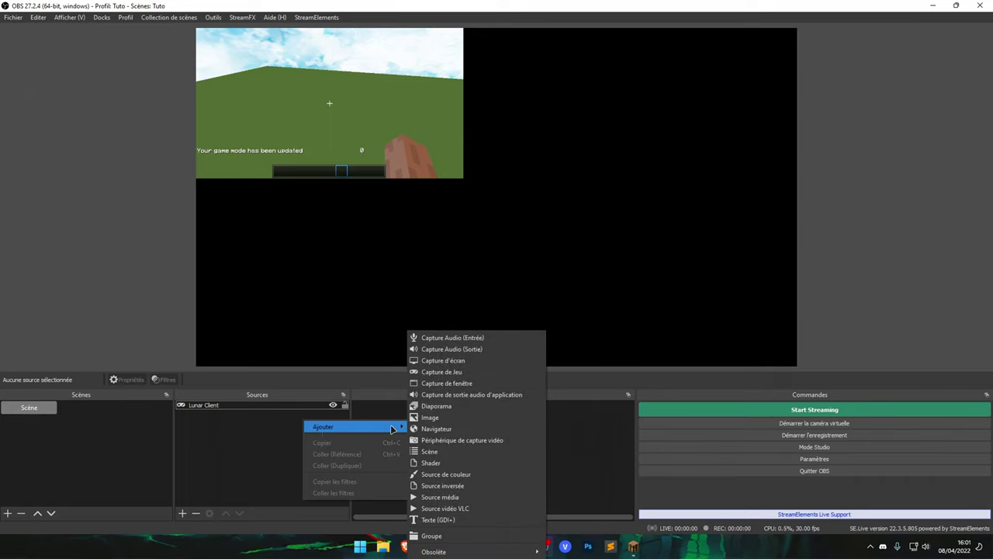
pyautogui.click(441, 360)
pyautogui.click(528, 346)
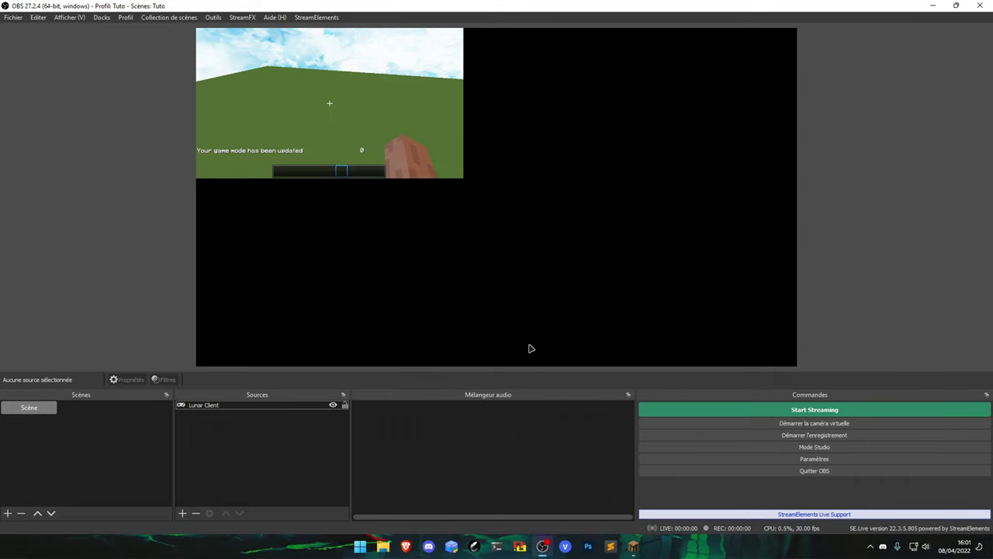
pyautogui.rightClick(313, 437)
# Add a display capture source (Capture d'écran) of Écran 1 with its default name and settings.
pyautogui.click(182, 513)
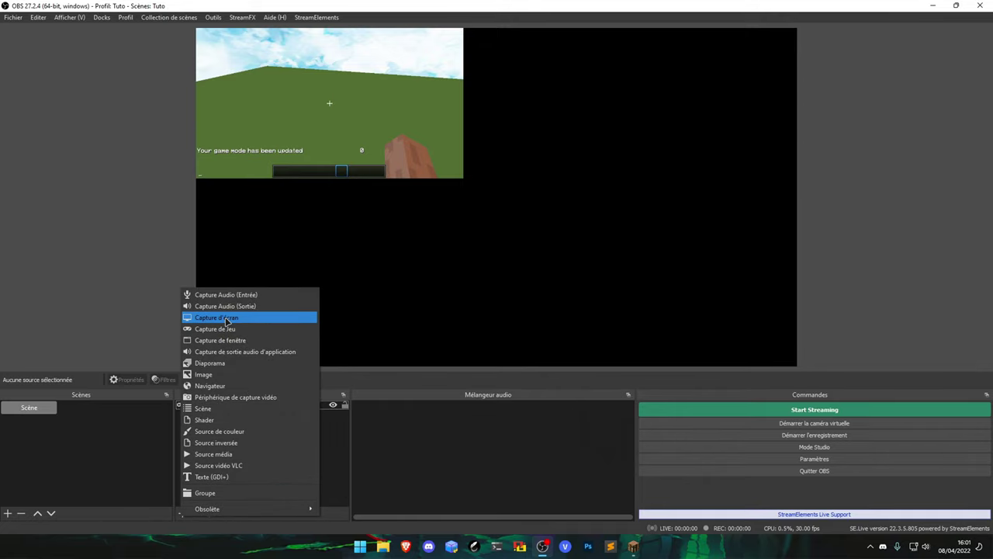
pyautogui.click(227, 317)
pyautogui.click(526, 343)
pyautogui.click(622, 412)
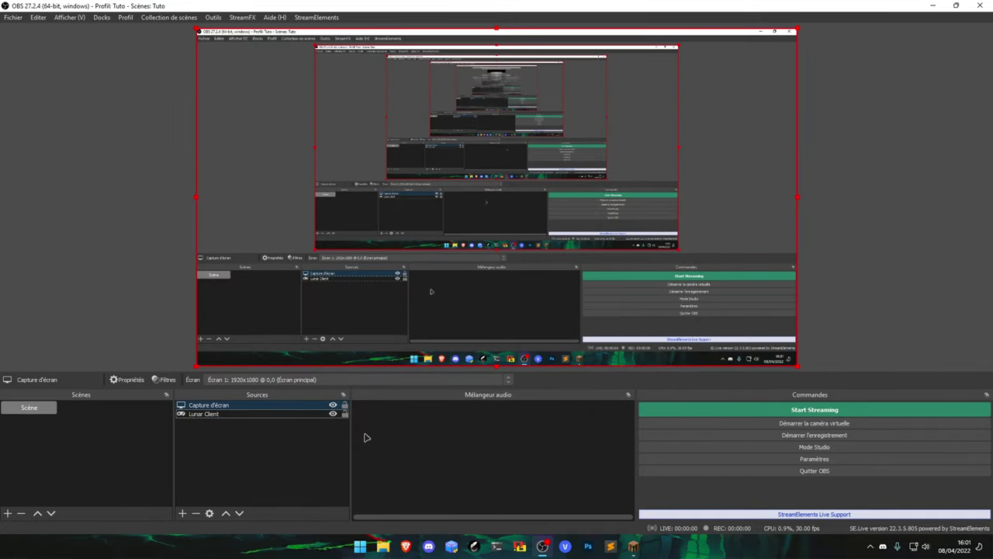
# Add a game capture source named Valorant, keeping the mode that captures fullscreen applications.
pyautogui.click(182, 513)
pyautogui.click(233, 339)
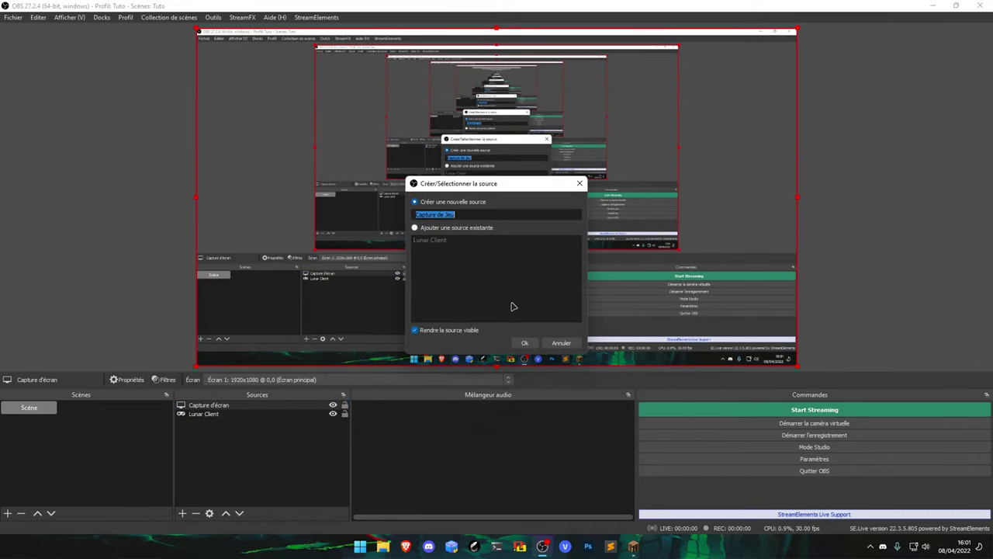
pyautogui.write('Valorant')
pyautogui.press('Return')
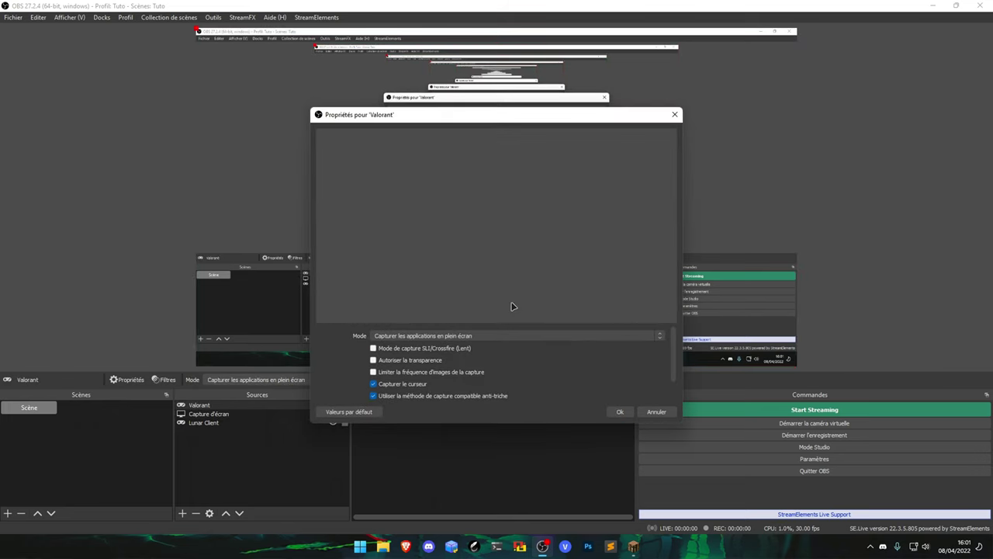
pyautogui.click(623, 411)
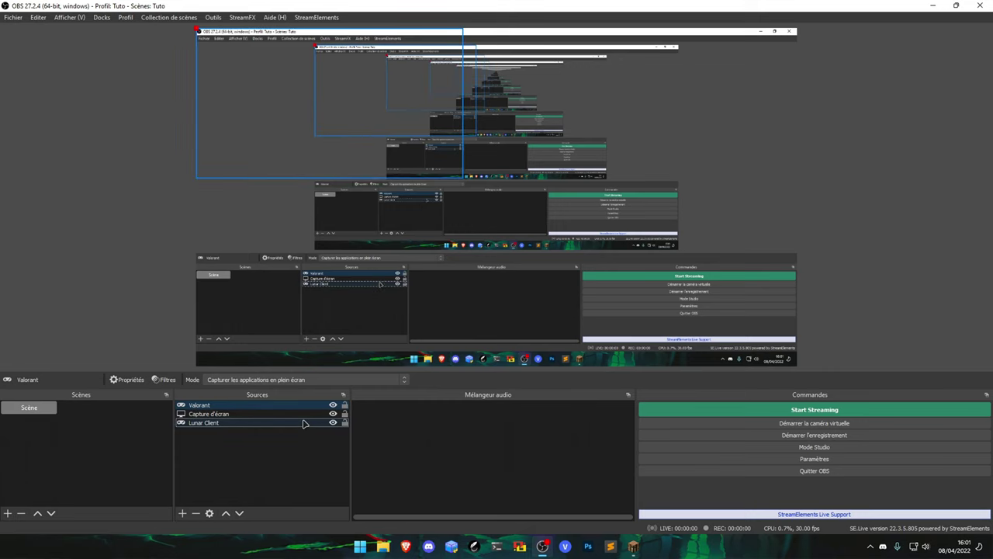
# Move the Lunar Client source to the top of the source list and hide the Valorant and display capture sources.
pyautogui.moveTo(295, 422); pyautogui.dragTo(297, 402)
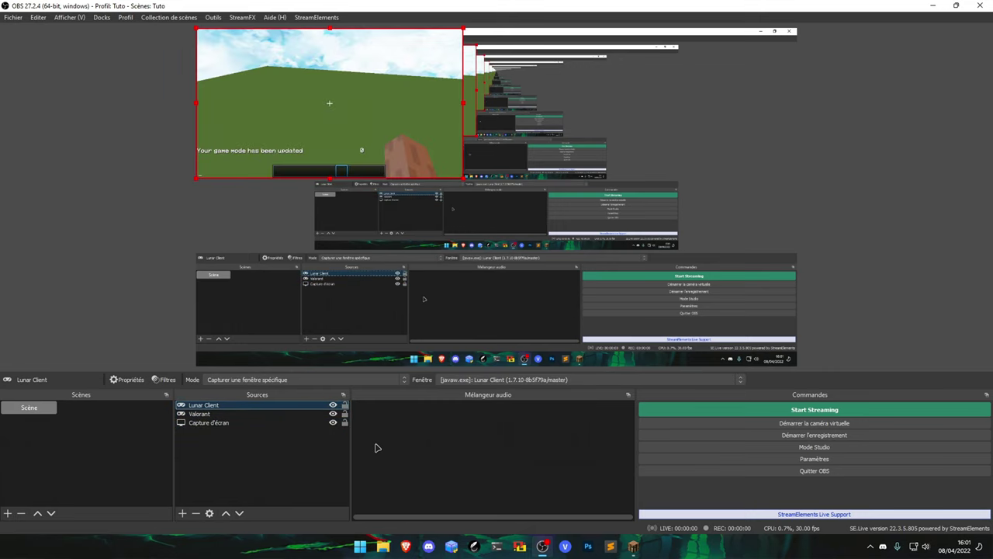
pyautogui.click(333, 414)
pyautogui.click(333, 422)
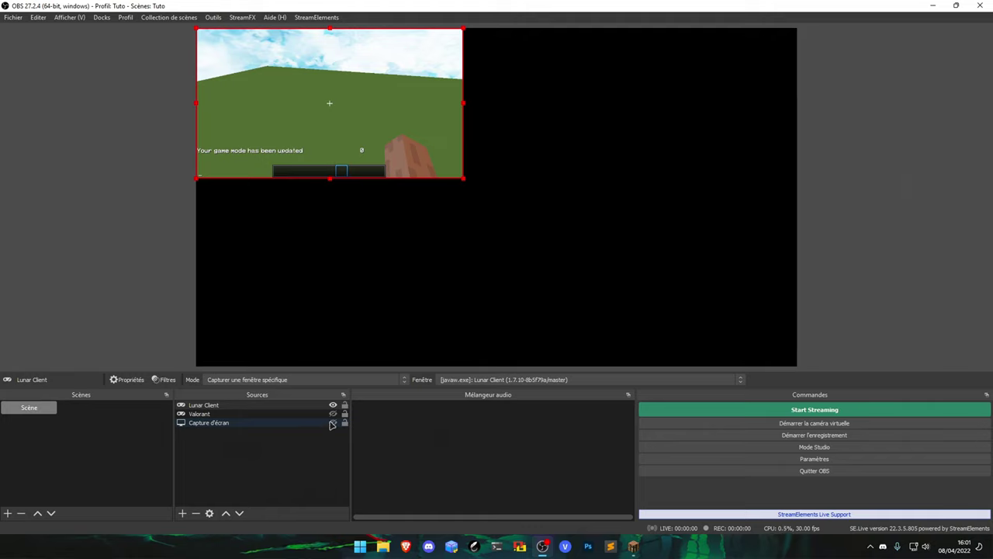
# Make the Valorant and display capture sources visible again.
pyautogui.click(293, 422)
pyautogui.click(285, 415)
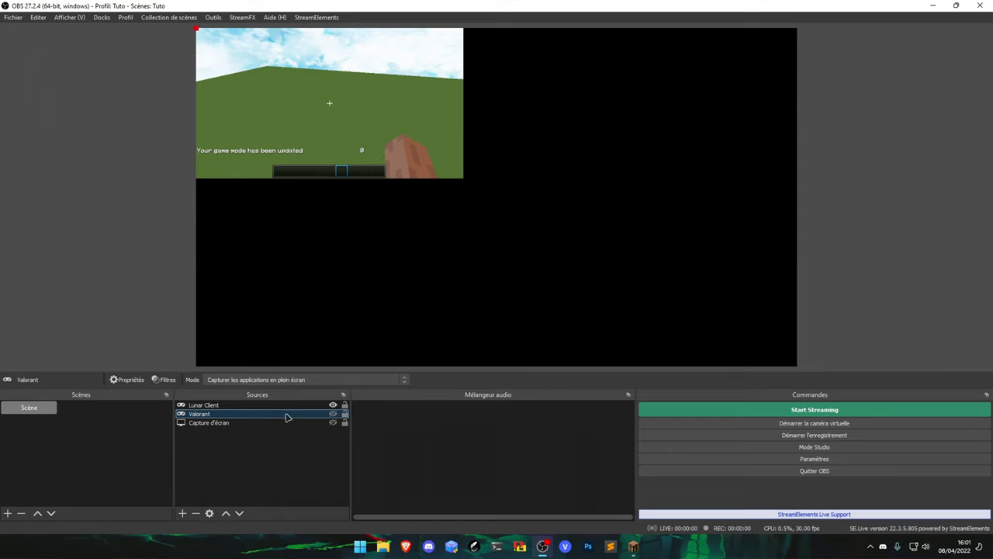
pyautogui.click(333, 422)
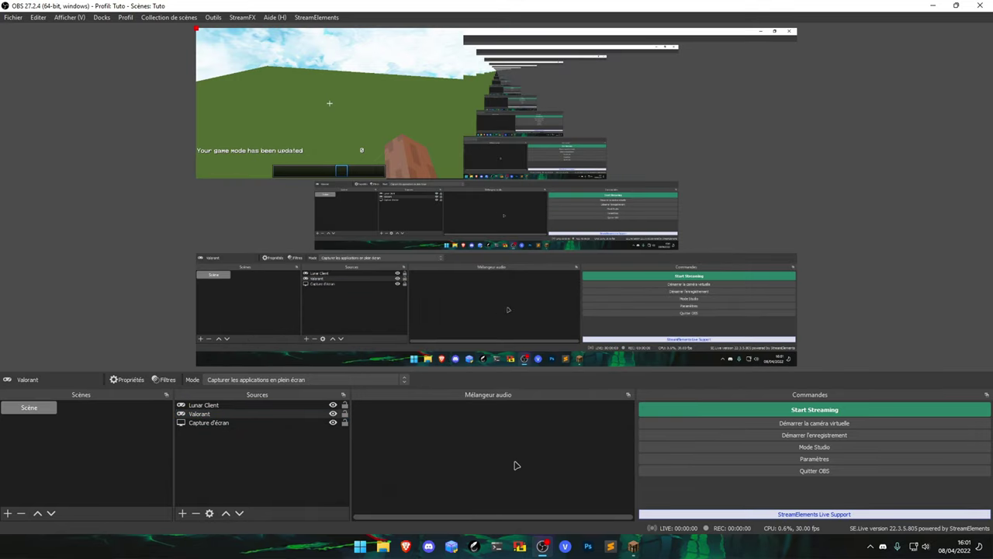
# Paste three copies of the Lunar Client source into the scene and check one copy's properties without changing them.
pyautogui.rightClick(250, 438)
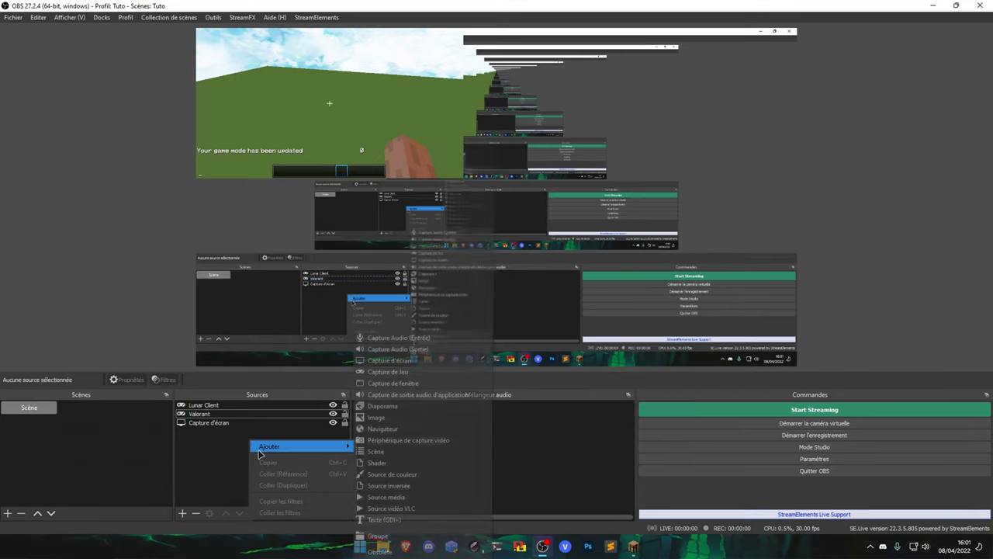
pyautogui.click(243, 405)
pyautogui.hotkey('ctrl', 'v')
pyautogui.hotkey('ctrl', 'v')
pyautogui.hotkey('ctrl', 'v')
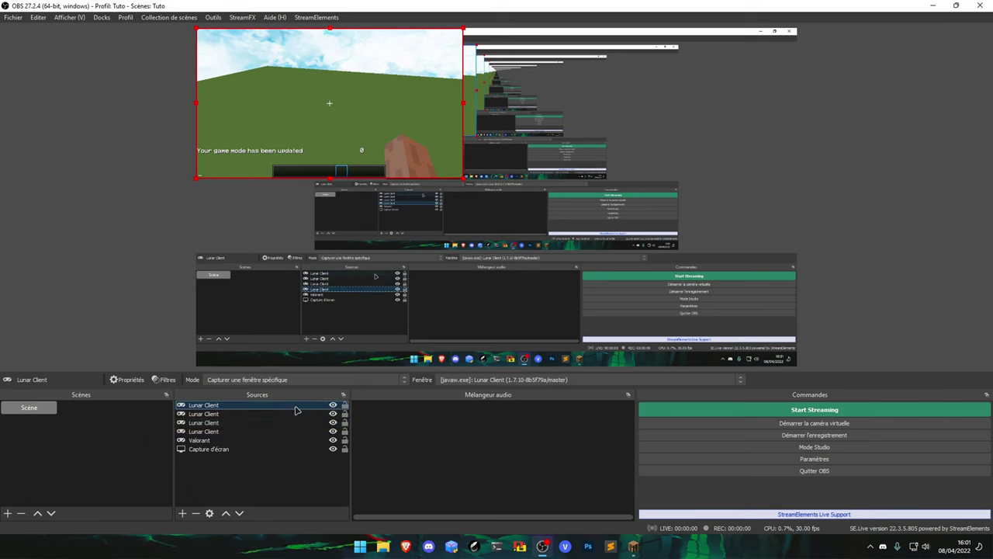
pyautogui.doubleClick(295, 422)
pyautogui.click(656, 413)
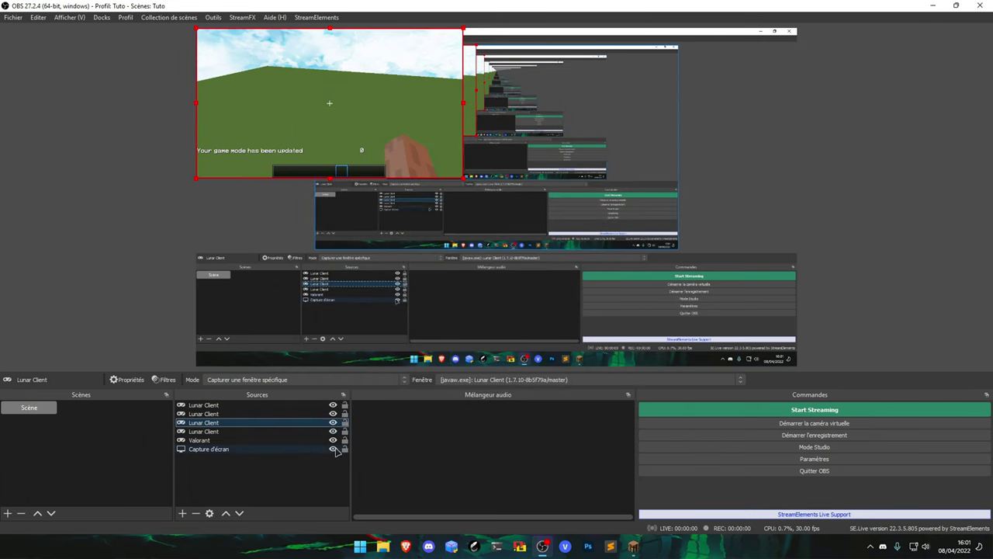
# Delete the display capture, the Valorant source and the extra Lunar Client copies, keeping a single Lunar Client source.
pyautogui.click(255, 449)
pyautogui.press('Delete')
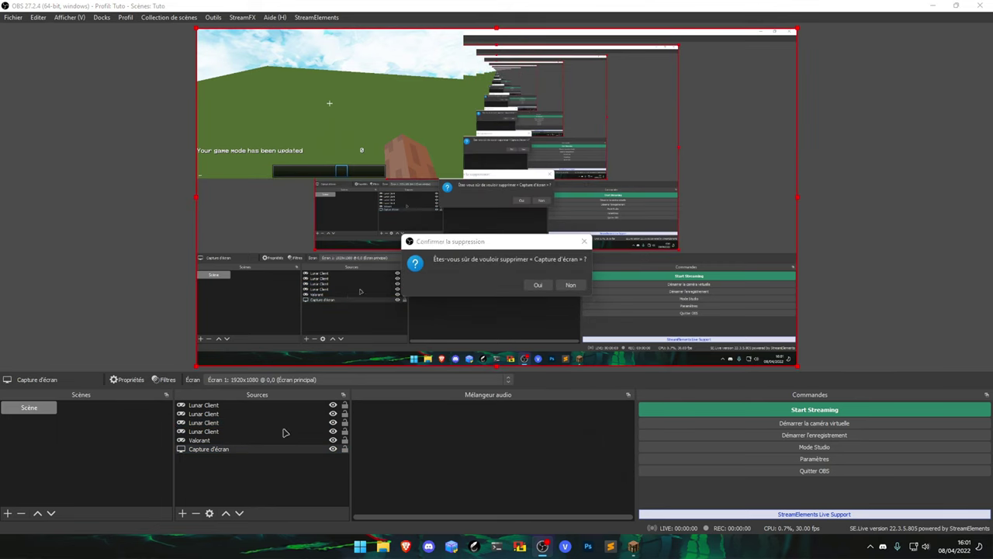
pyautogui.click(570, 285)
pyautogui.press('Delete')
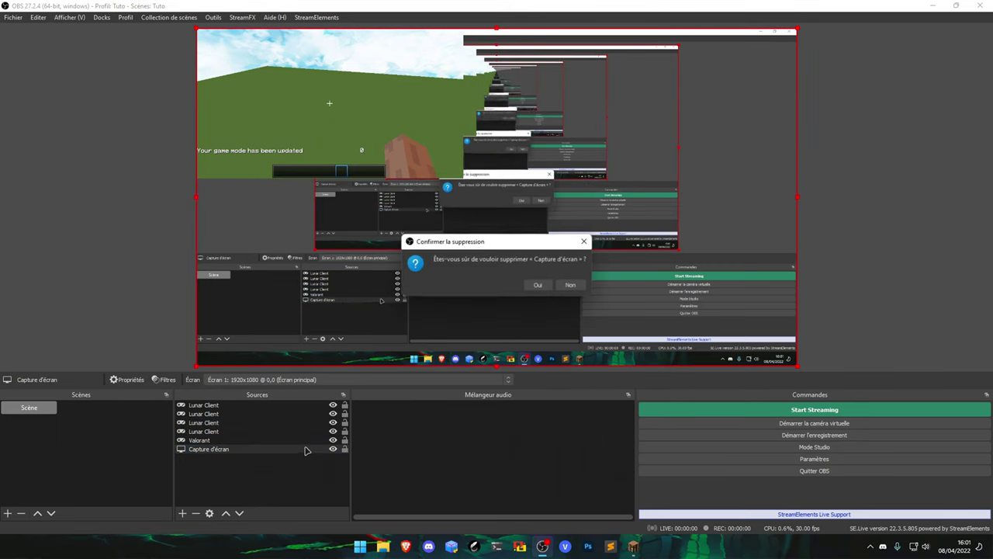
pyautogui.press('Return')
pyautogui.press('Delete')
pyautogui.press('Return')
pyautogui.click(333, 431)
pyautogui.click(333, 422)
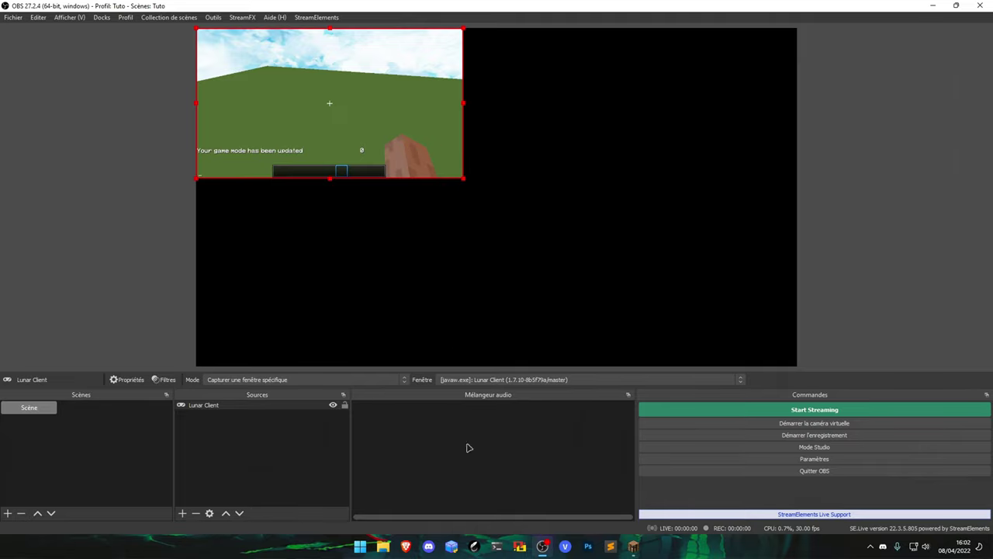
# Add a scaling/aspect ratio filter (Mise à l'échelle / Rapport d'affichage) with its default name to the Lunar Client source.
pyautogui.rightClick(278, 404)
pyautogui.click(288, 381)
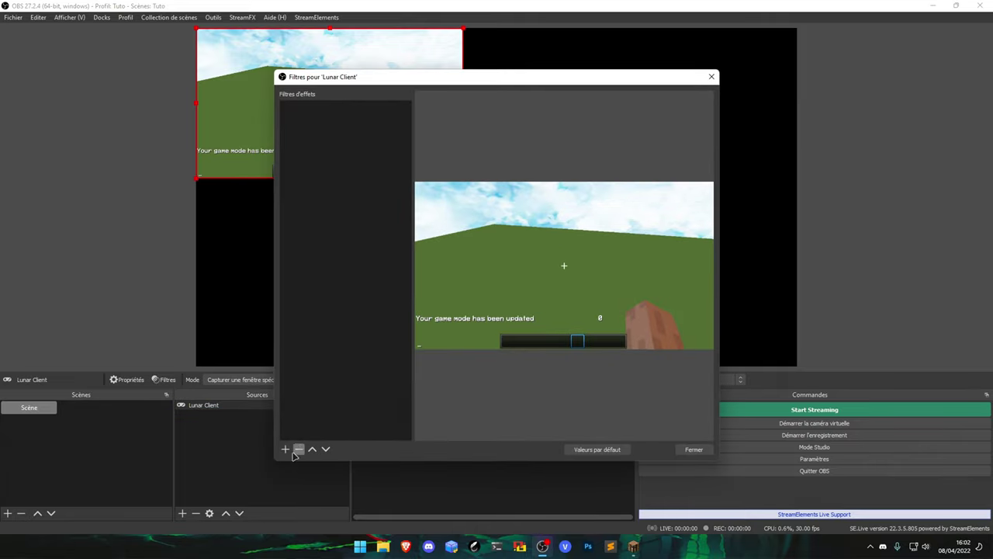
pyautogui.click(284, 449)
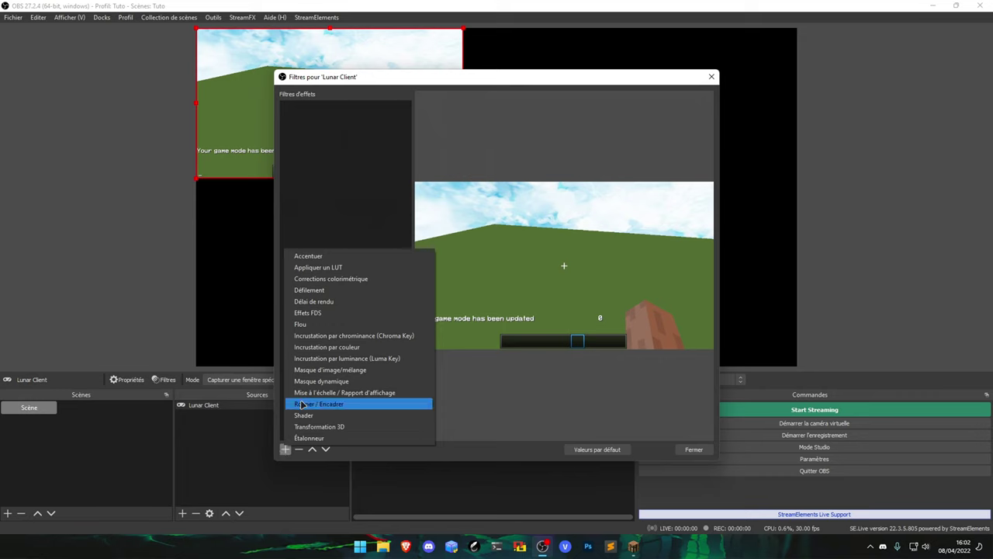
pyautogui.click(310, 393)
pyautogui.click(472, 287)
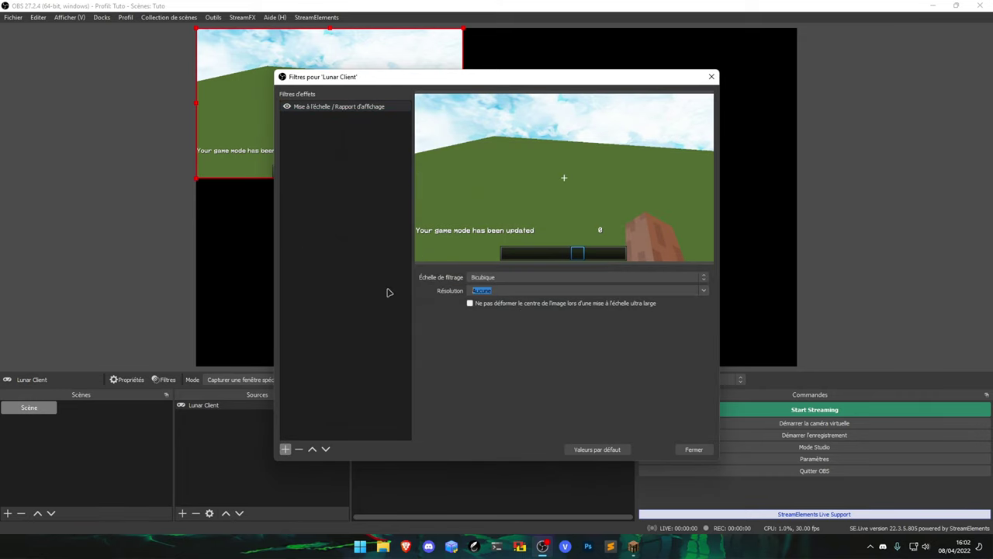
# Set the Lunar Client scaling filter's resolution to 1920x1080 and close the filter window.
pyautogui.write('1920x1080')
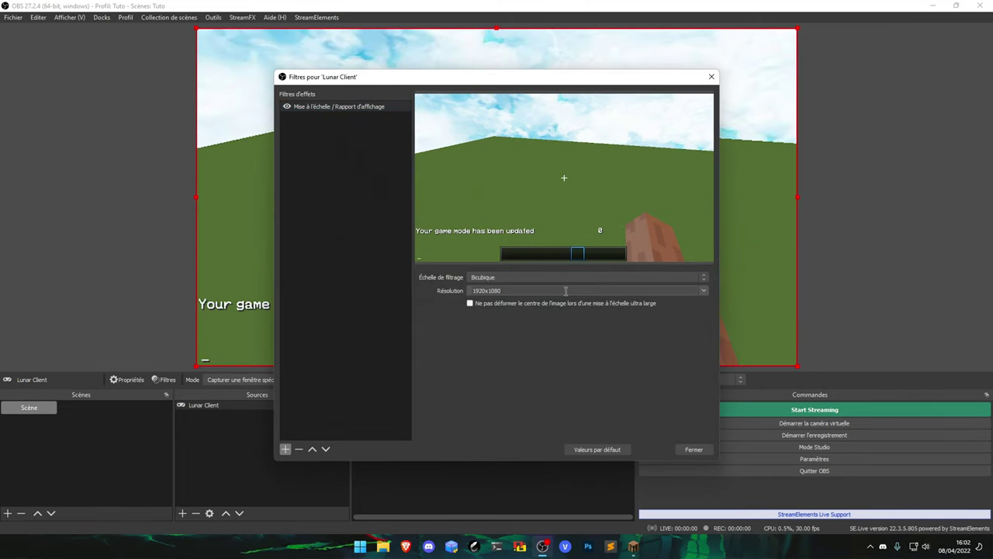
pyautogui.moveTo(512, 83); pyautogui.dragTo(536, 79)
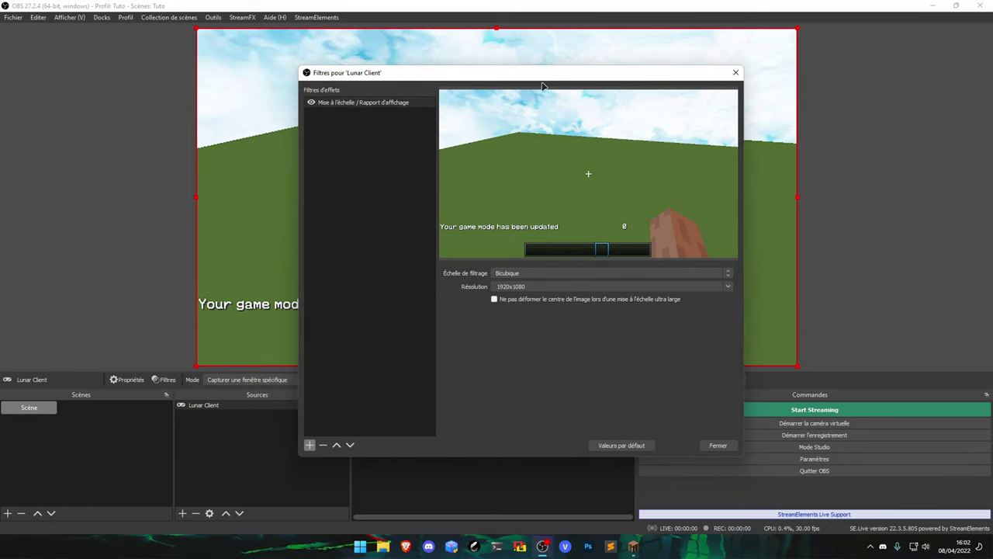
pyautogui.click(718, 445)
pyautogui.click(814, 458)
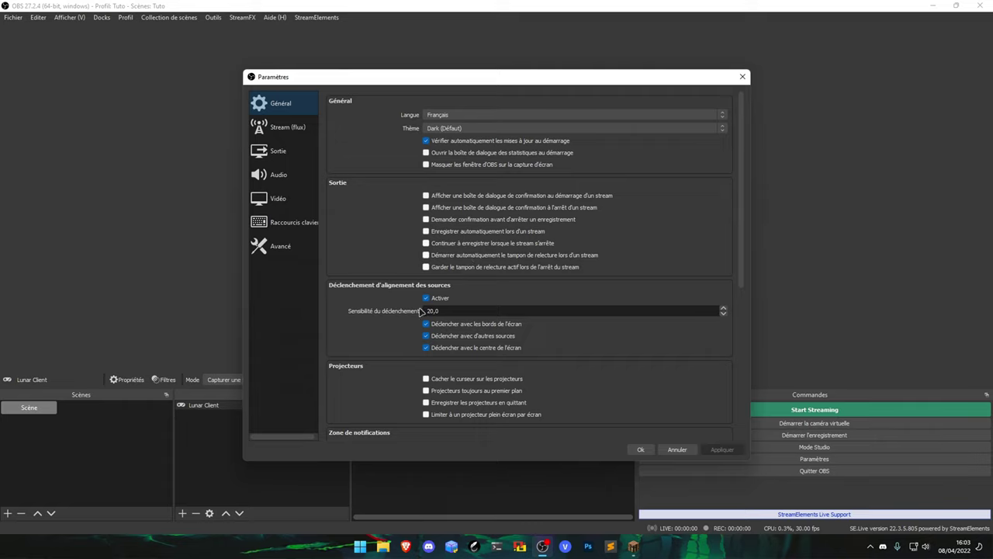
pyautogui.moveTo(459, 311); pyautogui.dragTo(390, 307)
pyautogui.click(678, 449)
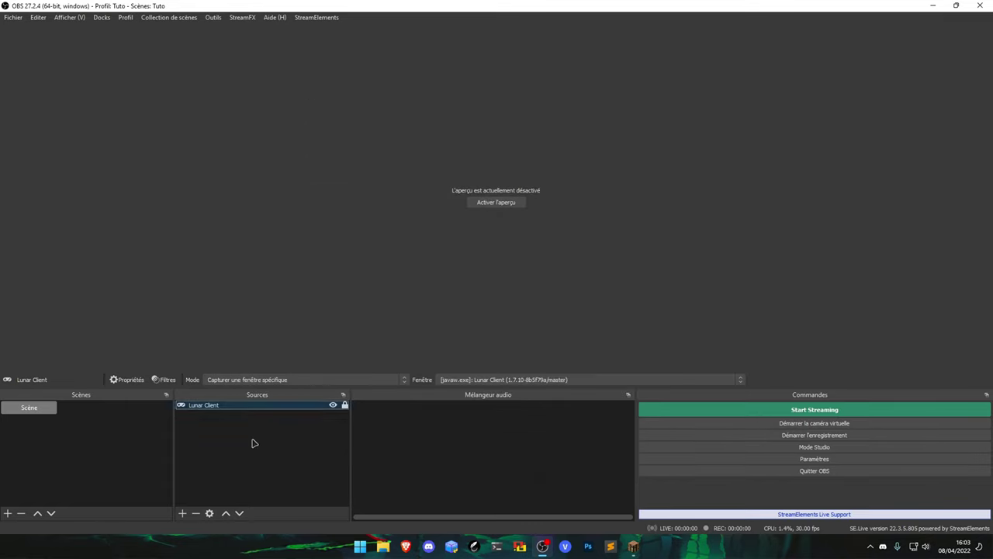
# Turn off the scaling filter on the Lunar Client source and enable the preview.
pyautogui.rightClick(259, 439)
pyautogui.moveTo(303, 445)
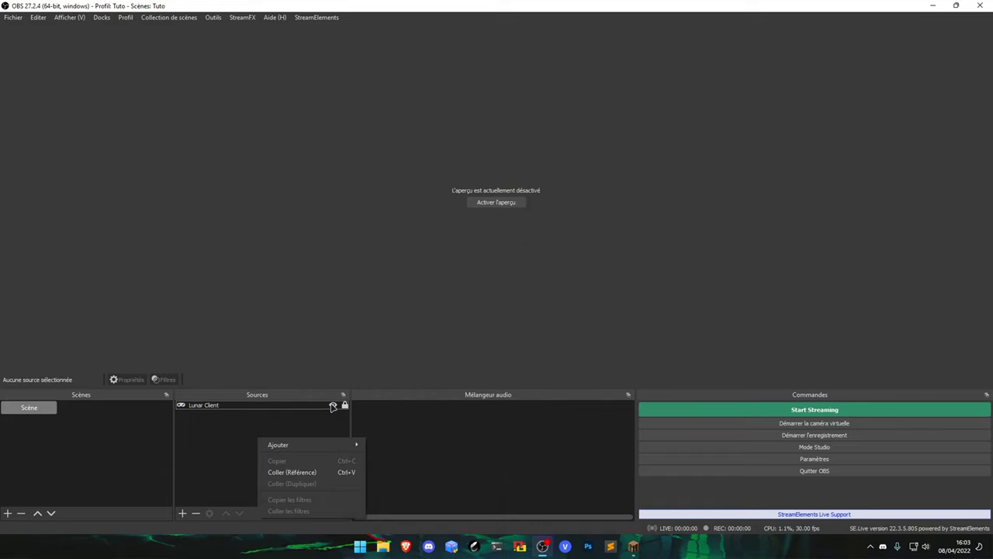
pyautogui.click(297, 405)
pyautogui.rightClick(300, 405)
pyautogui.click(321, 381)
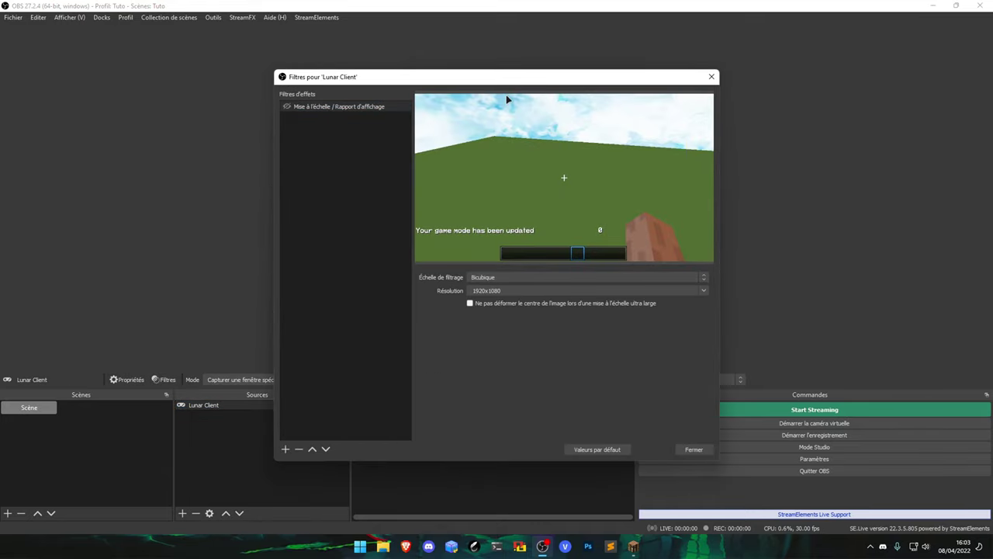
pyautogui.click(712, 76)
pyautogui.click(503, 203)
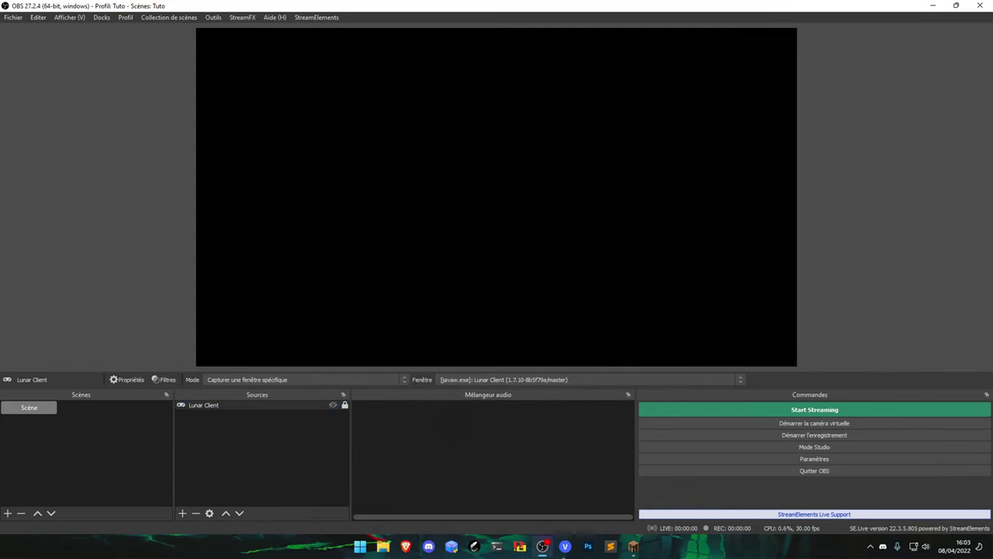
# Unlock the Lunar Client source and try to reposition it in the preview.
pyautogui.click(433, 101)
pyautogui.click(566, 338)
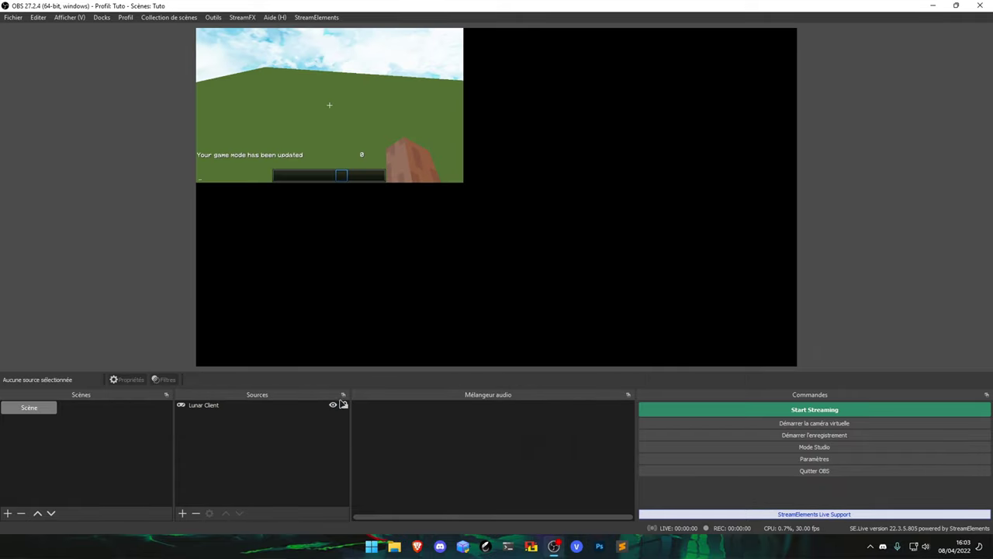
pyautogui.moveTo(365, 102)
pyautogui.mouseDown()
pyautogui.moveTo(530, 252)
pyautogui.moveTo(538, 99)
pyautogui.moveTo(536, 282)
pyautogui.moveTo(541, 177)
pyautogui.moveTo(507, 179)
pyautogui.moveTo(374, 142)
pyautogui.moveTo(346, 102)
pyautogui.moveTo(362, 93)
pyautogui.mouseUp()
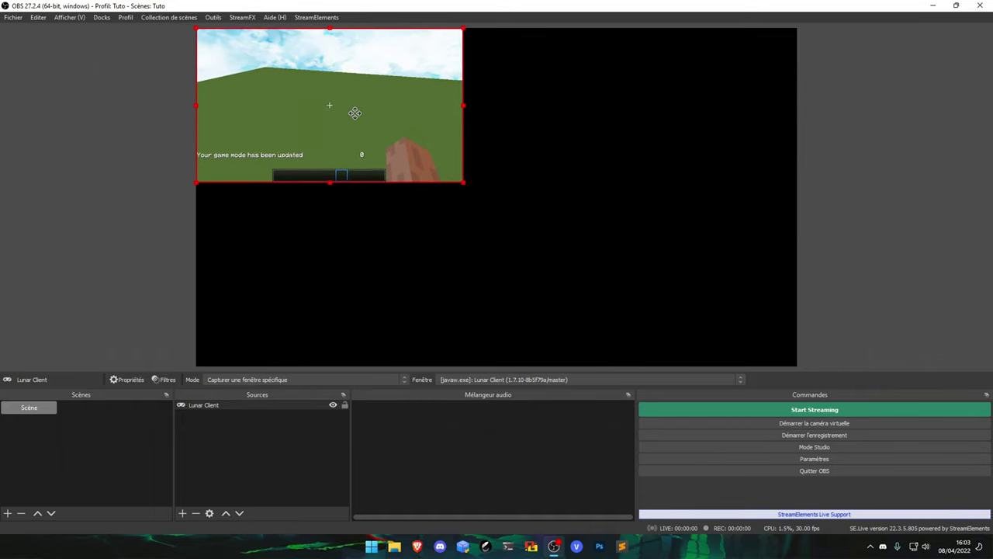
pyautogui.click(814, 459)
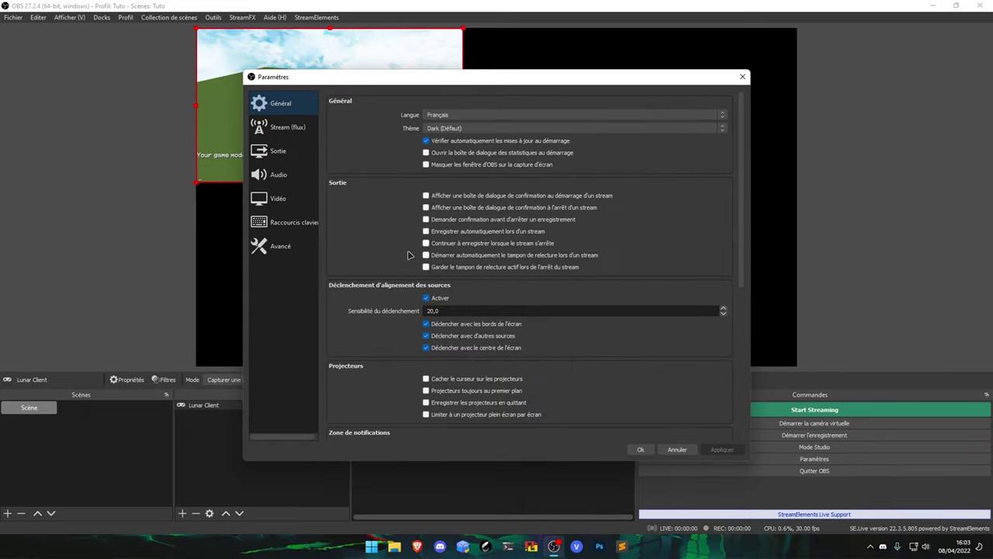
pyautogui.click(640, 449)
pyautogui.moveTo(402, 164); pyautogui.dragTo(507, 221)
# Check the advanced colour space and process priority options, set the recording file name format to OBS\\%MM-%DD %hh-%mm-%ss and apply it.
pyautogui.click(814, 459)
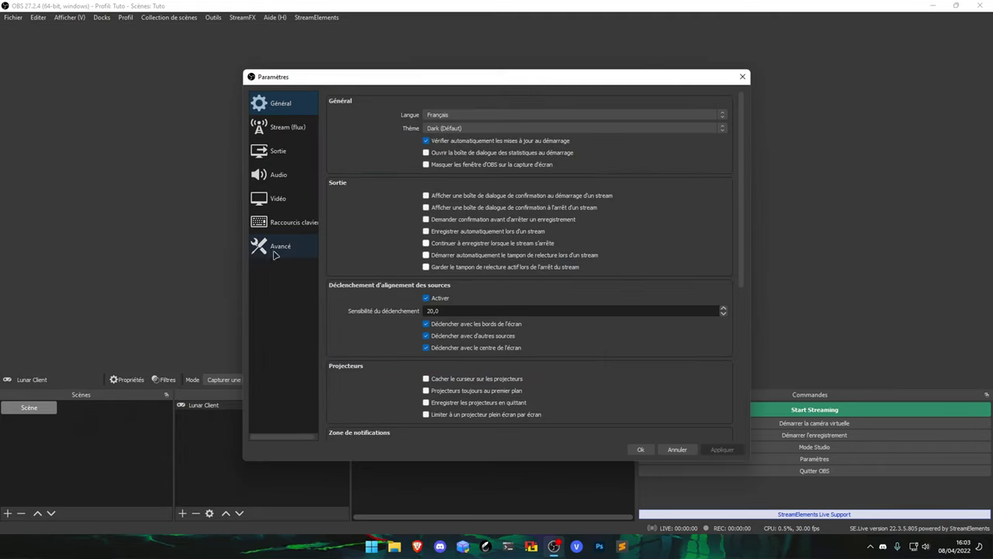
pyautogui.click(260, 248)
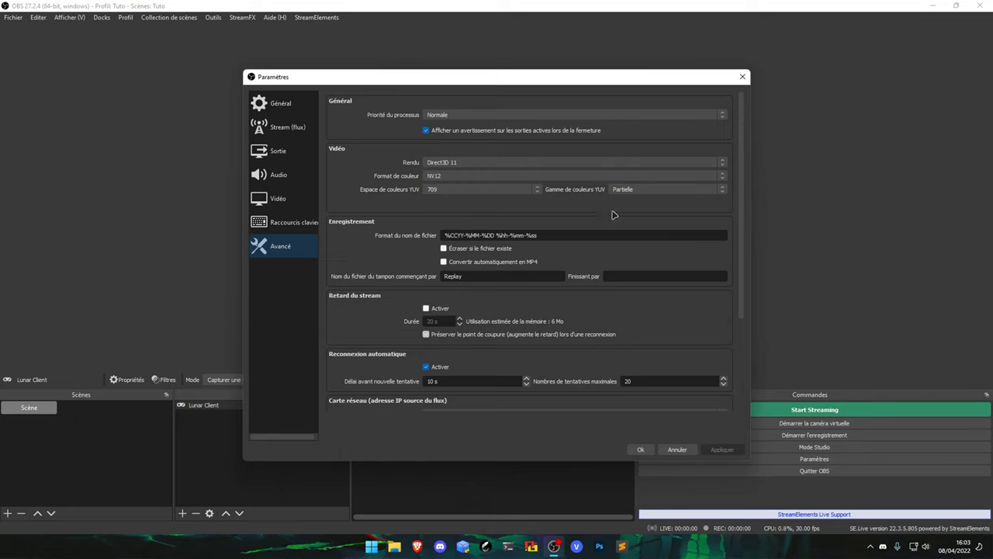
pyautogui.click(465, 190)
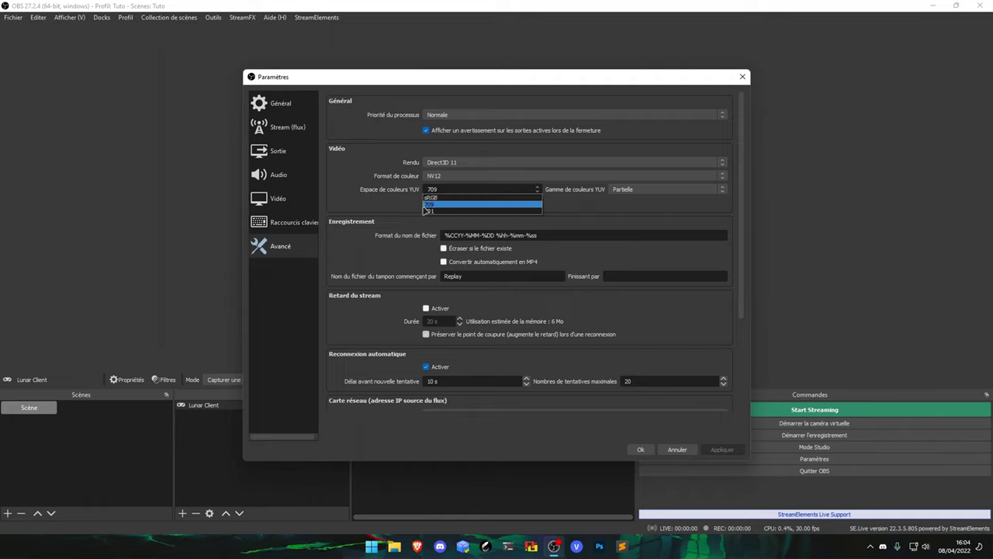
pyautogui.click(649, 204)
pyautogui.click(490, 116)
pyautogui.click(487, 117)
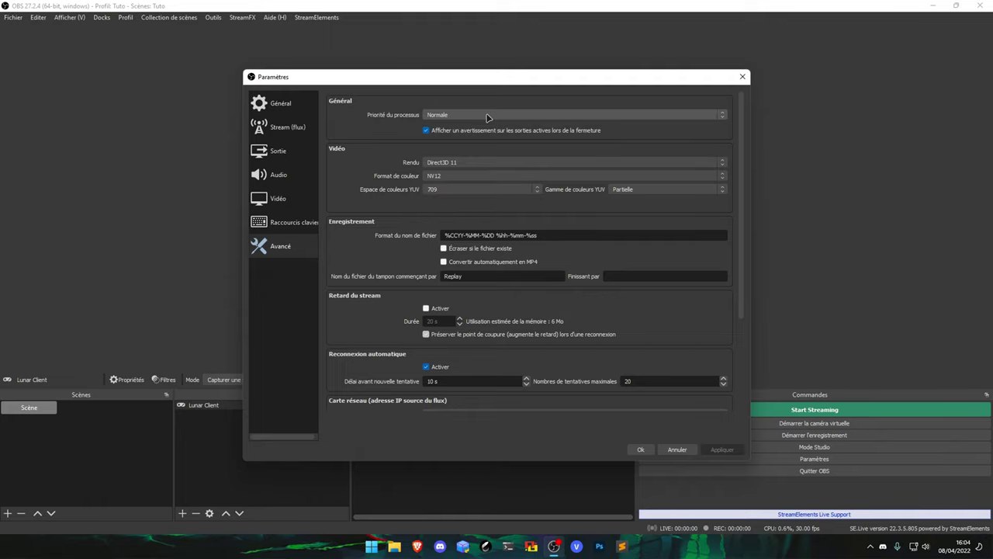
pyautogui.tripleClick(552, 232)
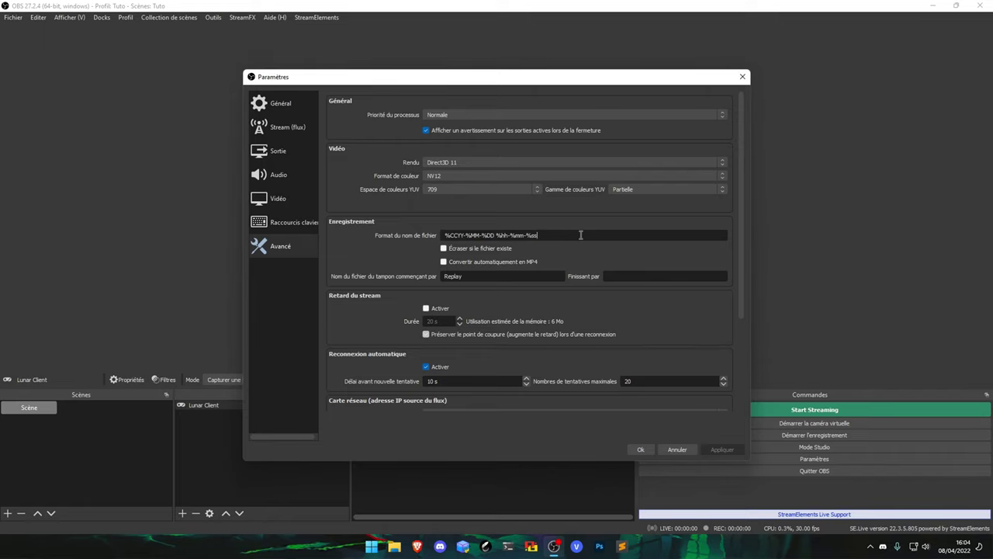
pyautogui.write('OBS\\%MM-%DD %hh-%mm-%ss')
pyautogui.click(721, 449)
# Look through the keyboard shortcut settings for recording, scenes and the Lunar Client source.
pyautogui.click(285, 222)
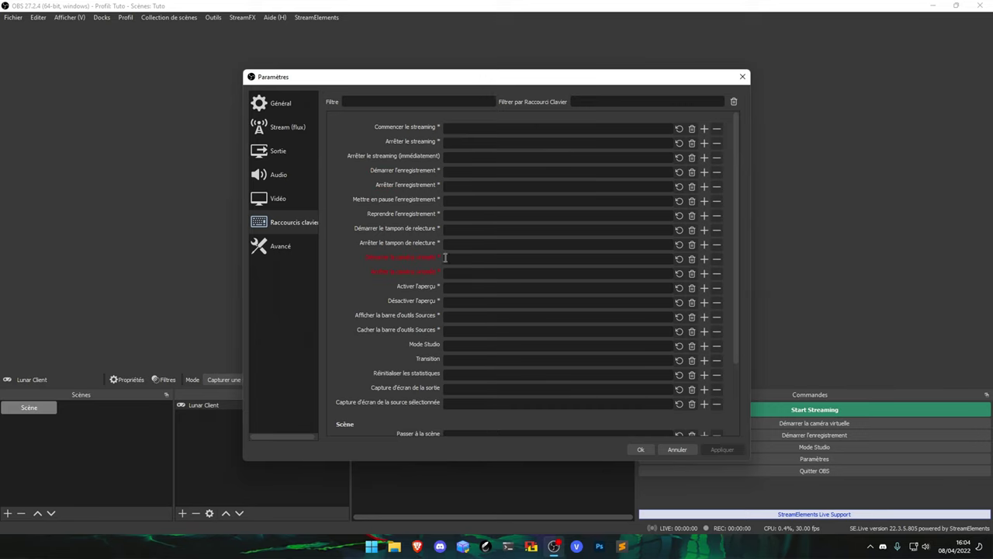
pyautogui.scroll(-3, 465, 233)
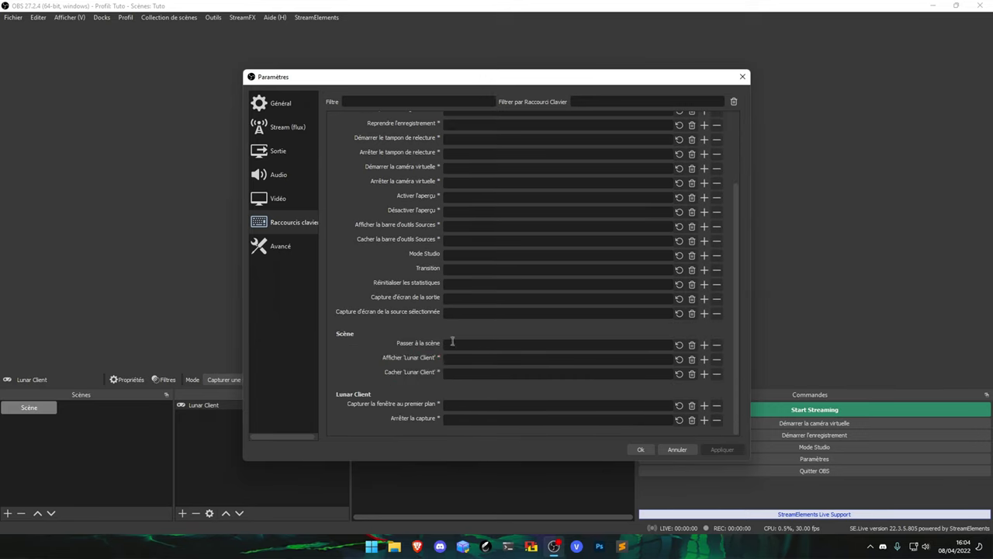
pyautogui.scroll(3, 452, 341)
# Set the desktop audio to HyperX Cloud II (Realtek(R) Audio), choose a microphone for the first Mic/Auxiliary device and save the audio settings.
pyautogui.click(279, 177)
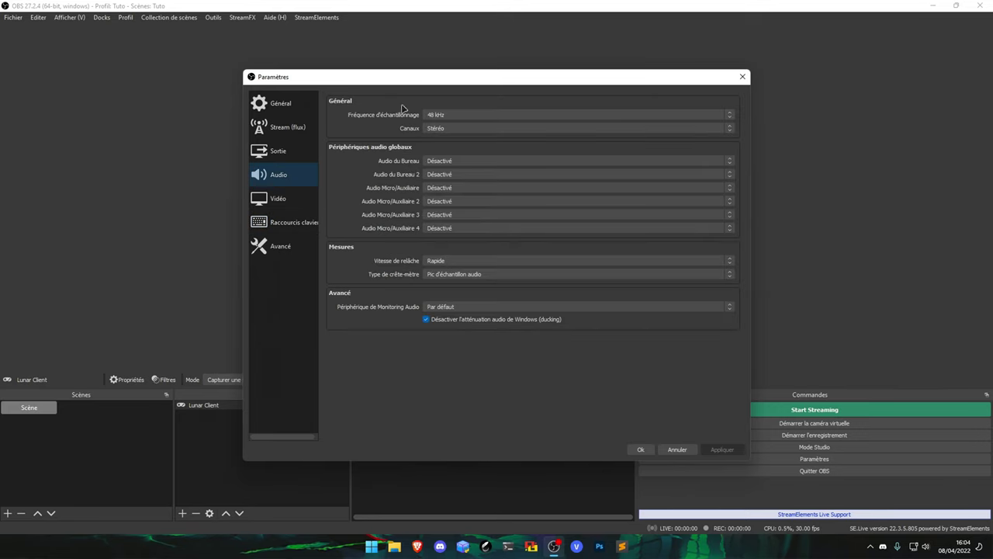
pyautogui.click(457, 161)
pyautogui.click(465, 183)
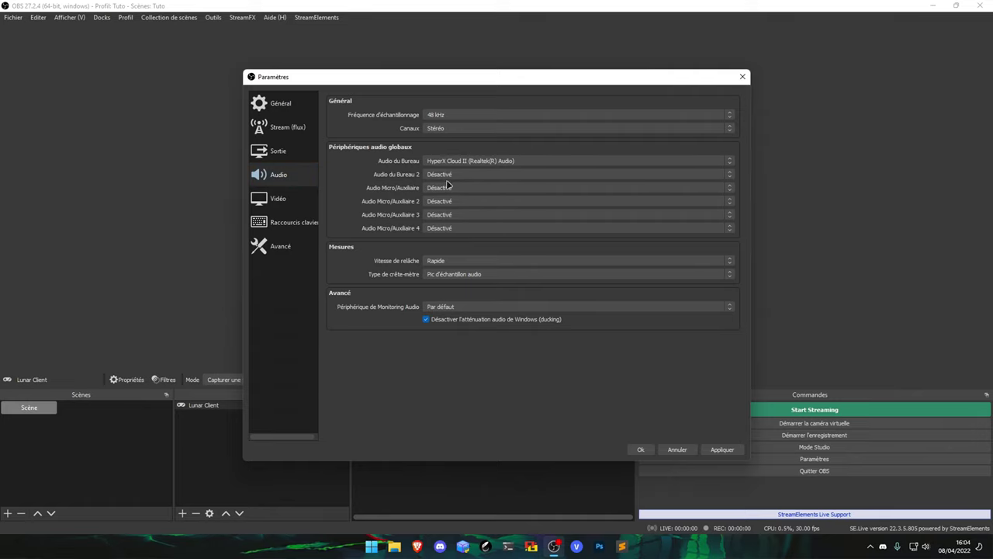
pyautogui.click(452, 188)
pyautogui.click(454, 213)
pyautogui.click(641, 449)
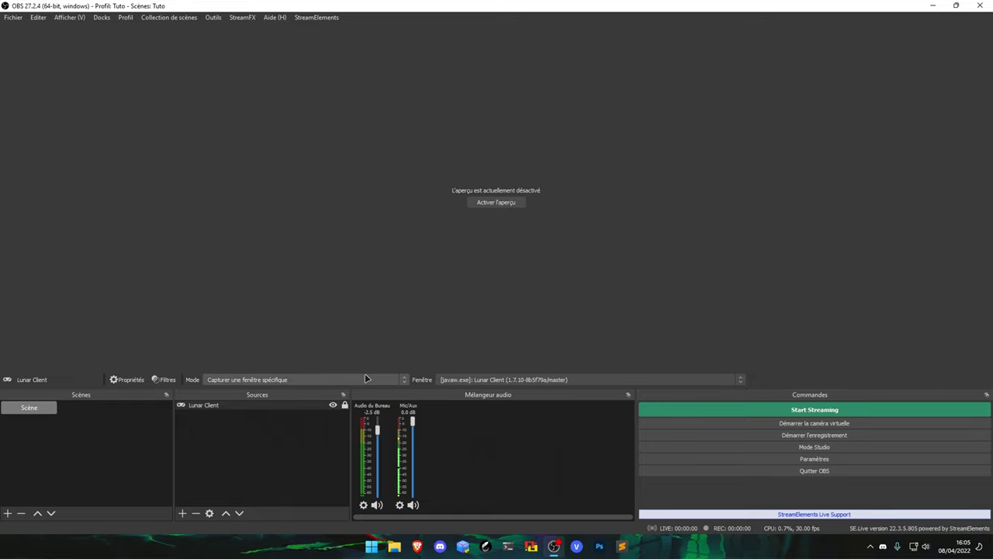
# Add a noise suppression filter (Suppression du bruit) with its default name and settings to the Mic/Aux audio channel.
pyautogui.rightClick(413, 504)
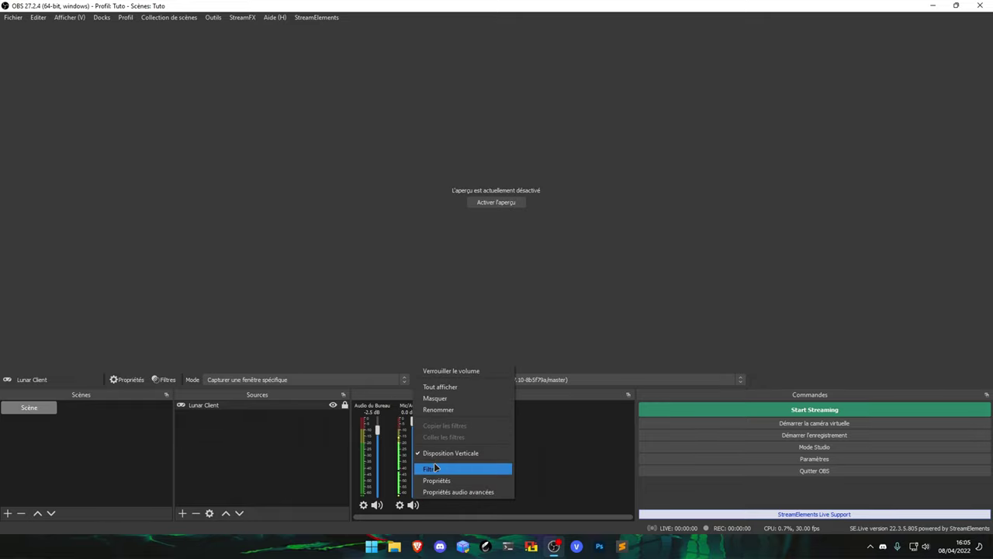
pyautogui.click(433, 468)
pyautogui.rightClick(345, 277)
pyautogui.moveTo(345, 223)
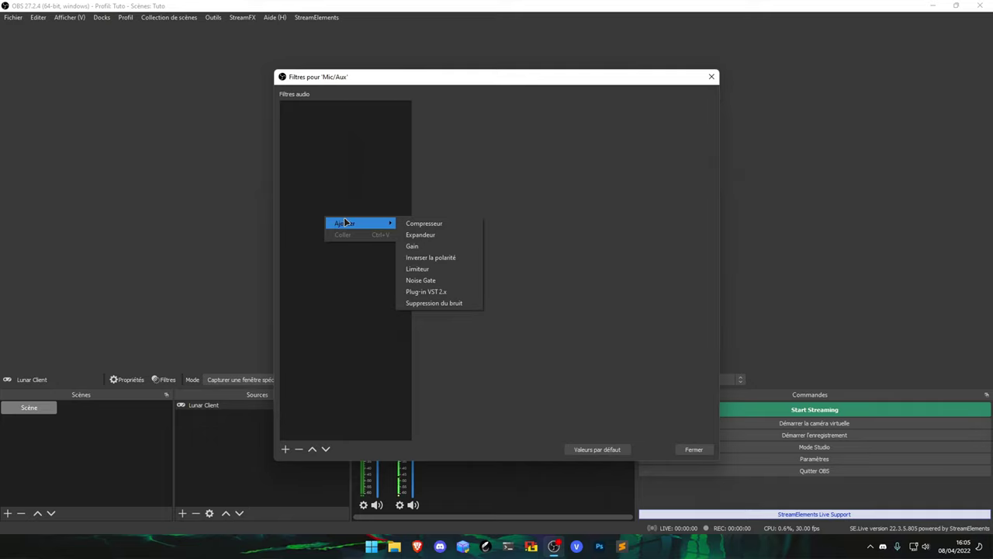
pyautogui.click(434, 302)
pyautogui.click(487, 288)
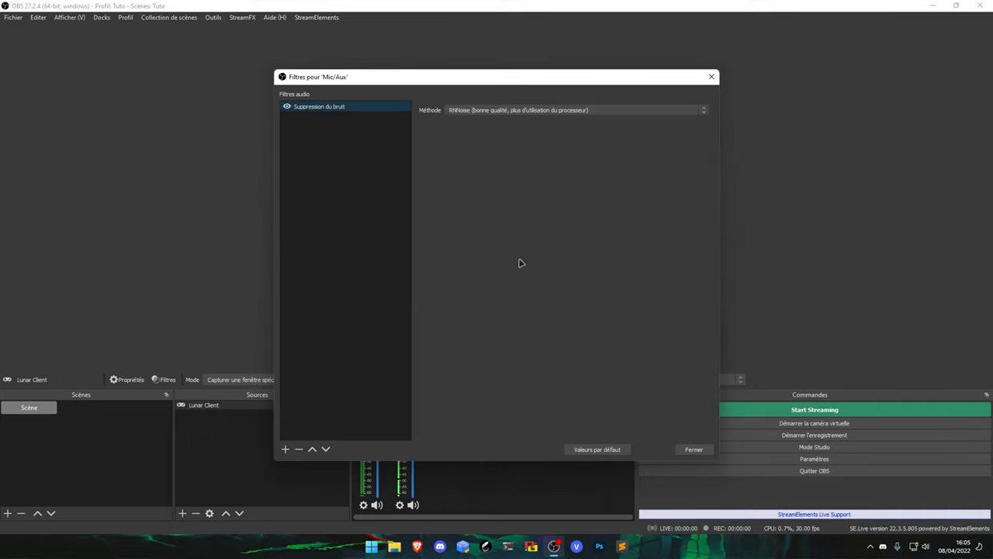
pyautogui.click(694, 450)
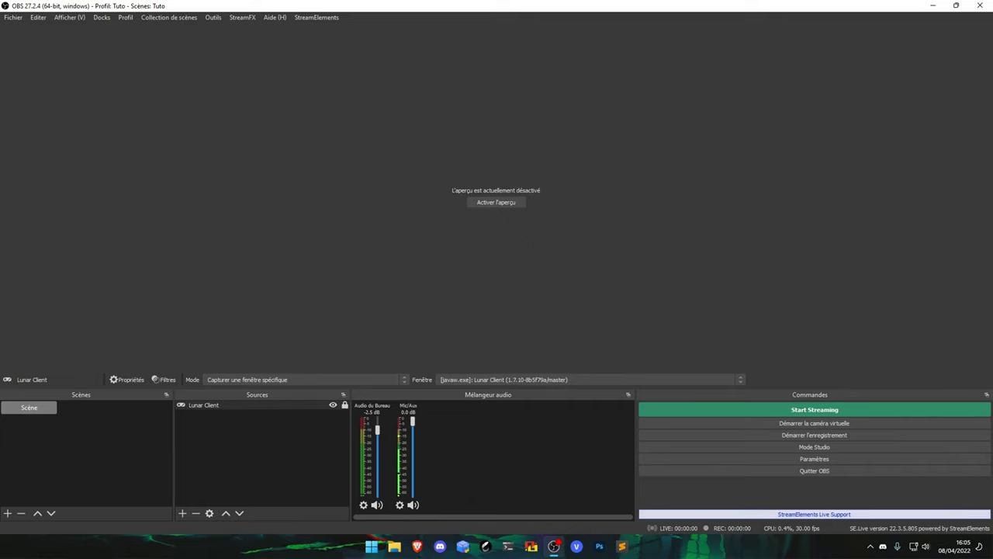
# Switch the output mode to Advanced (Avancé), choose mkv as the recording format and save the settings.
pyautogui.click(824, 461)
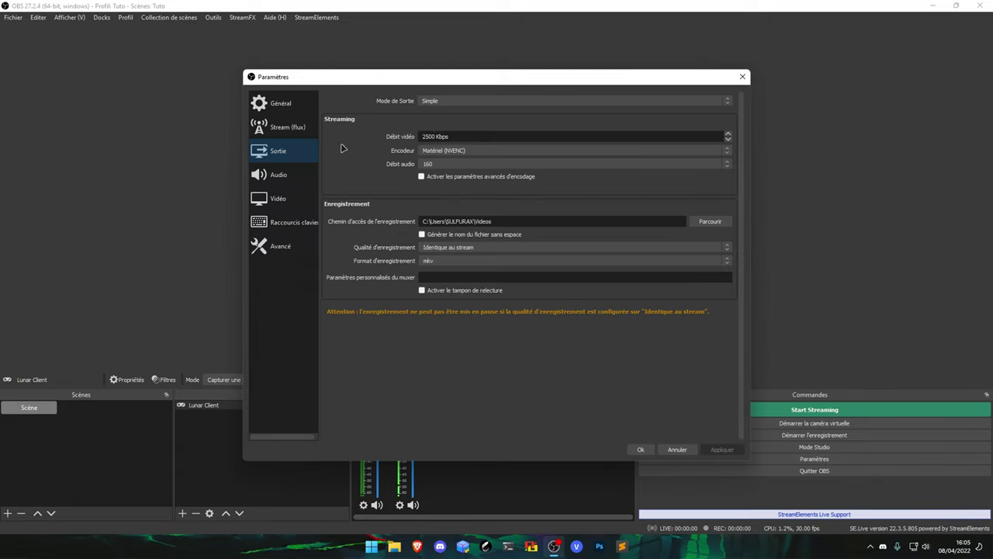
pyautogui.click(434, 101)
pyautogui.click(447, 116)
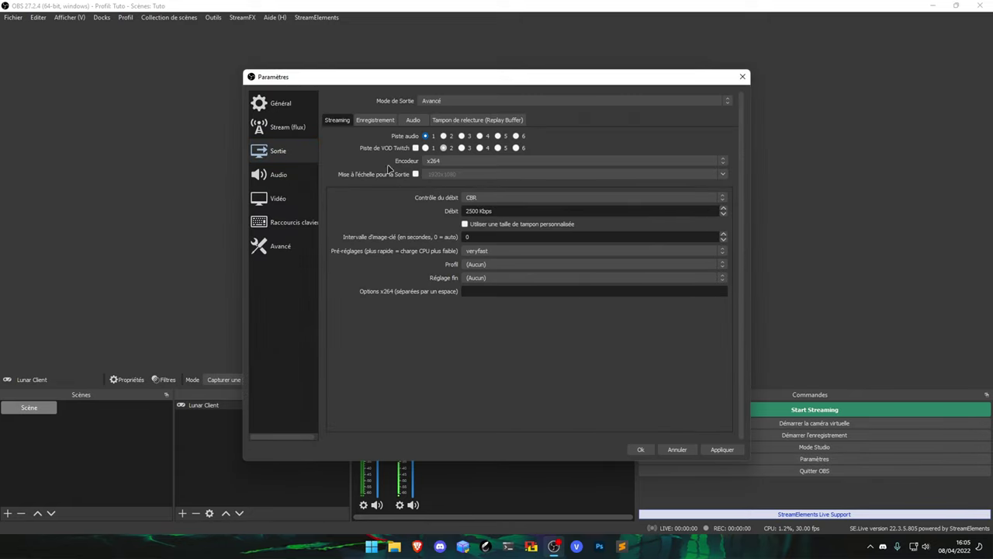
pyautogui.click(368, 122)
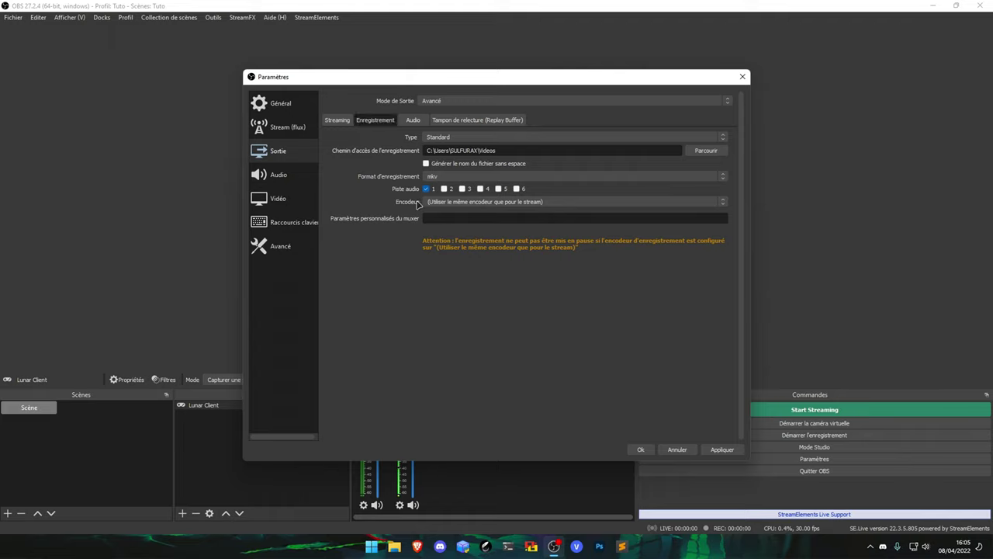
pyautogui.click(461, 177)
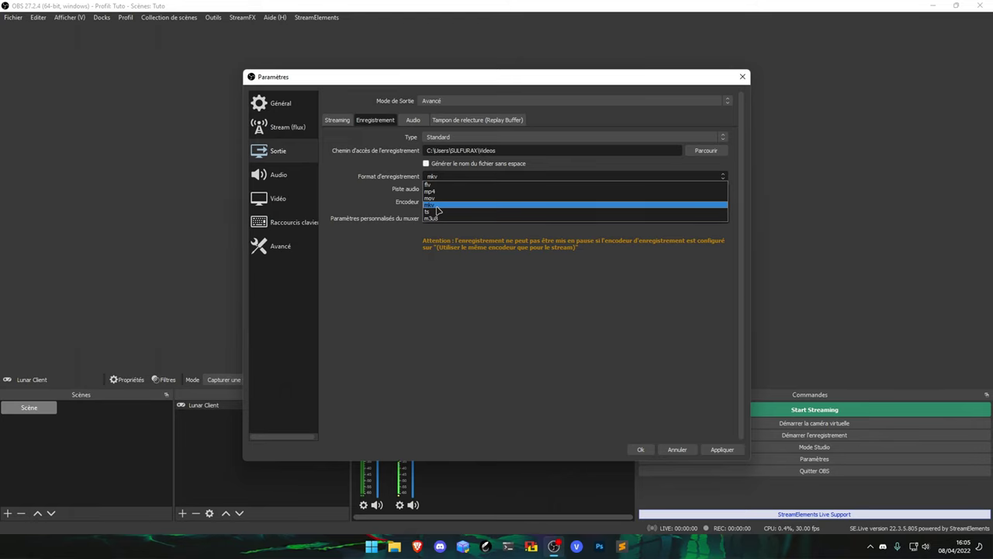
pyautogui.click(437, 207)
pyautogui.click(641, 449)
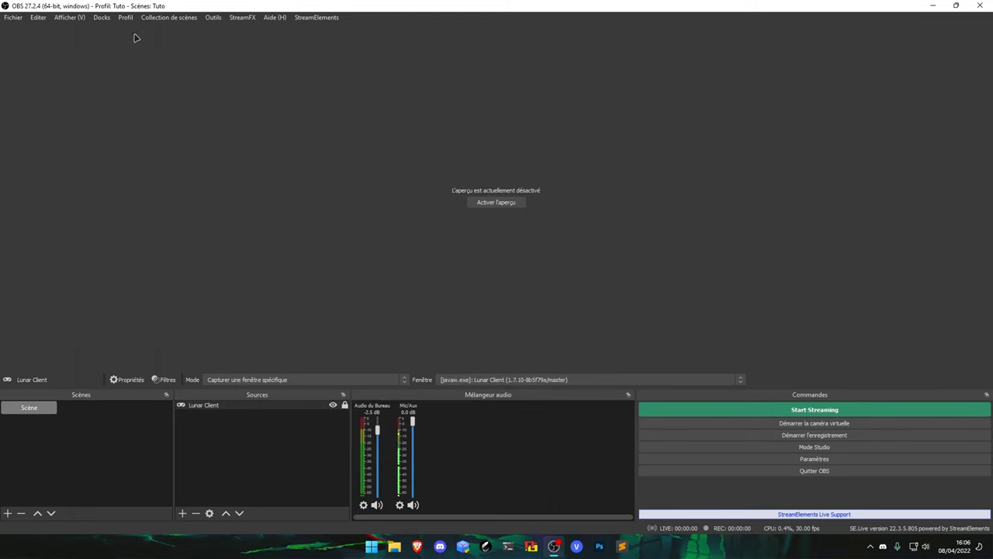
# View the recording conversion window (Convertir les enregistrements) and close it.
pyautogui.click(16, 18)
pyautogui.click(49, 41)
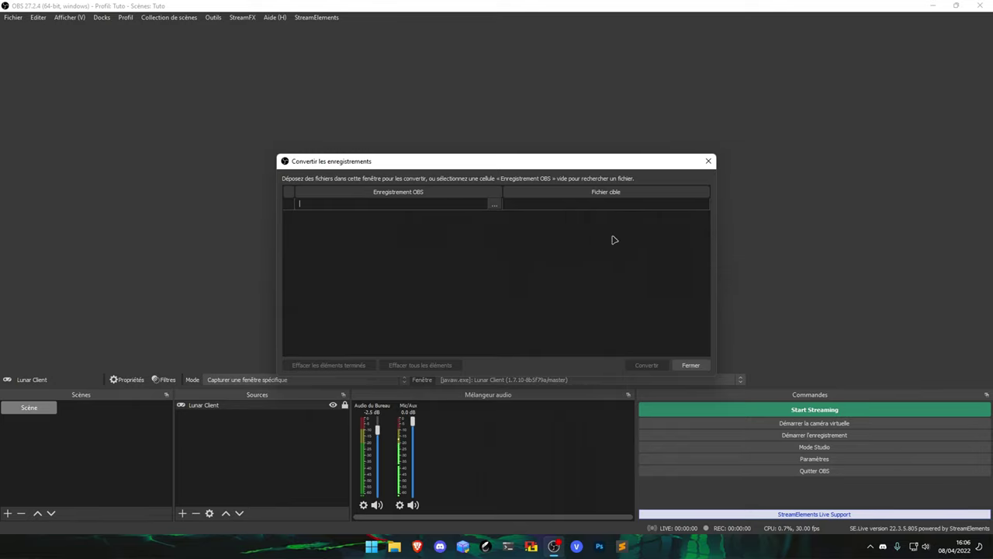
pyautogui.click(690, 364)
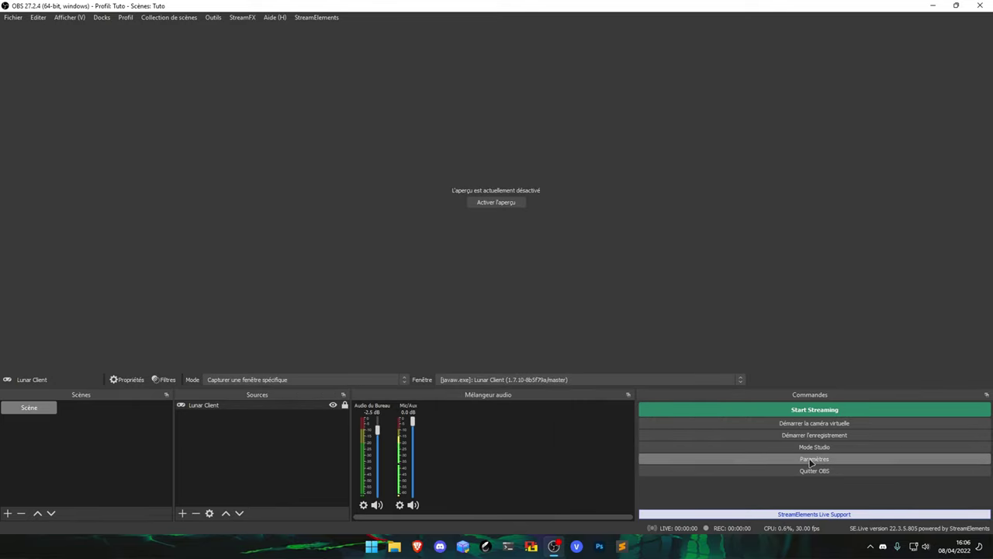
# Set the recording format to mp4 in the output settings.
pyautogui.click(814, 458)
pyautogui.click(277, 155)
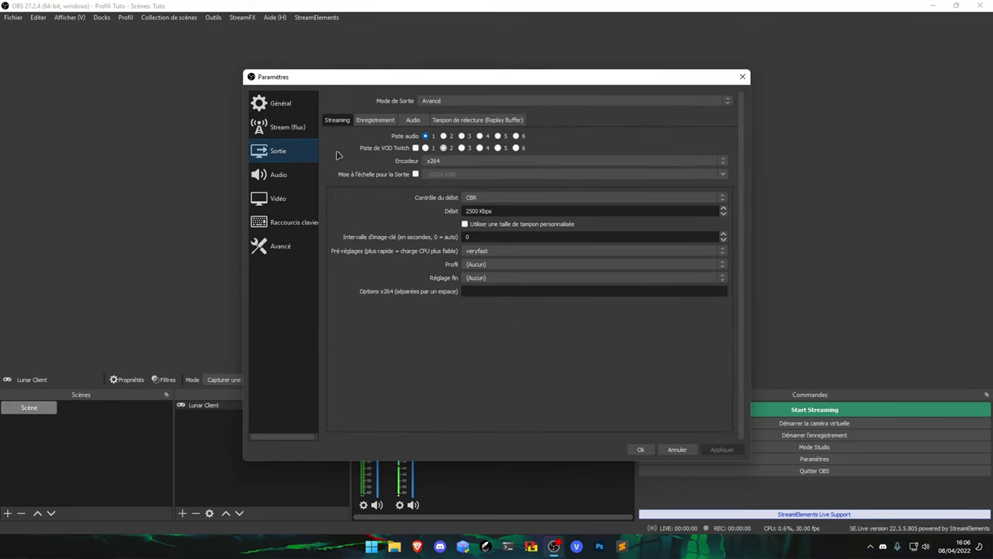
pyautogui.click(458, 174)
pyautogui.click(460, 191)
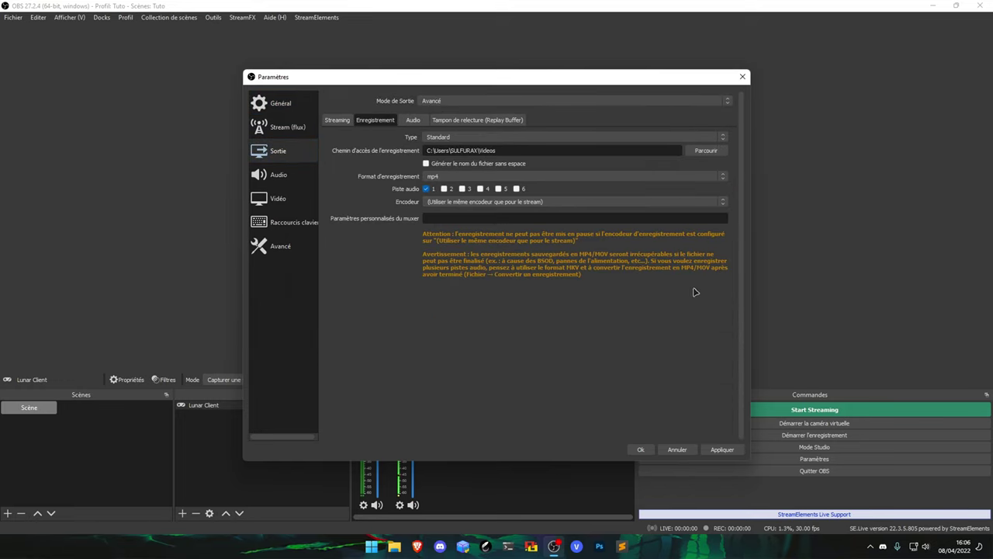
# Choose x264 as the recording encoder and set its rate control (Contrôle du débit) to CRF.
pyautogui.click(497, 203)
pyautogui.click(439, 237)
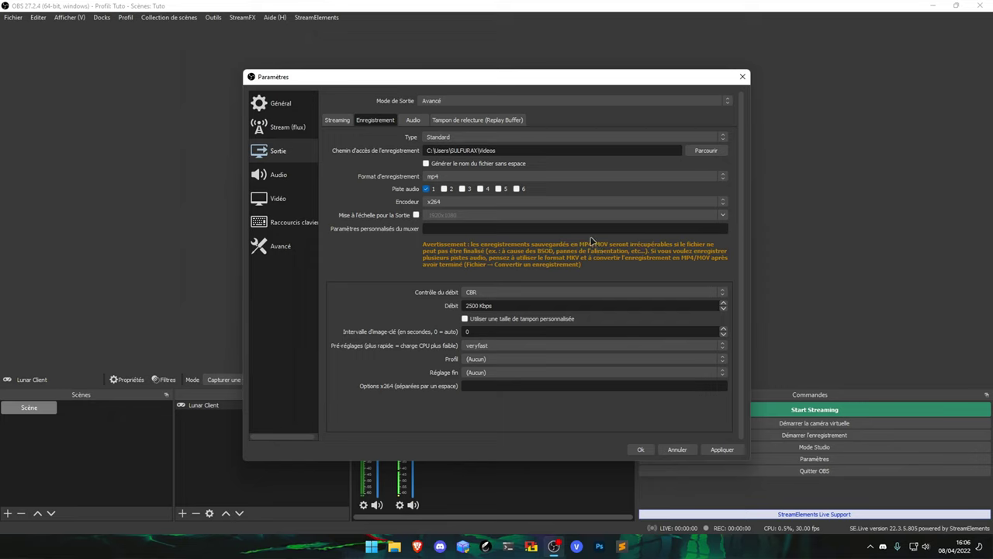
pyautogui.click(523, 299)
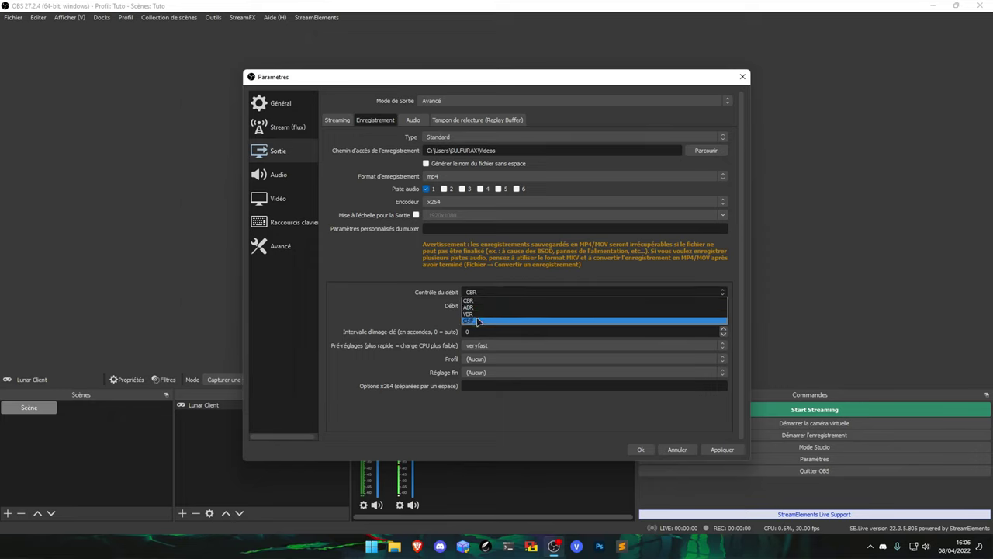
pyautogui.click(478, 317)
pyautogui.click(511, 318)
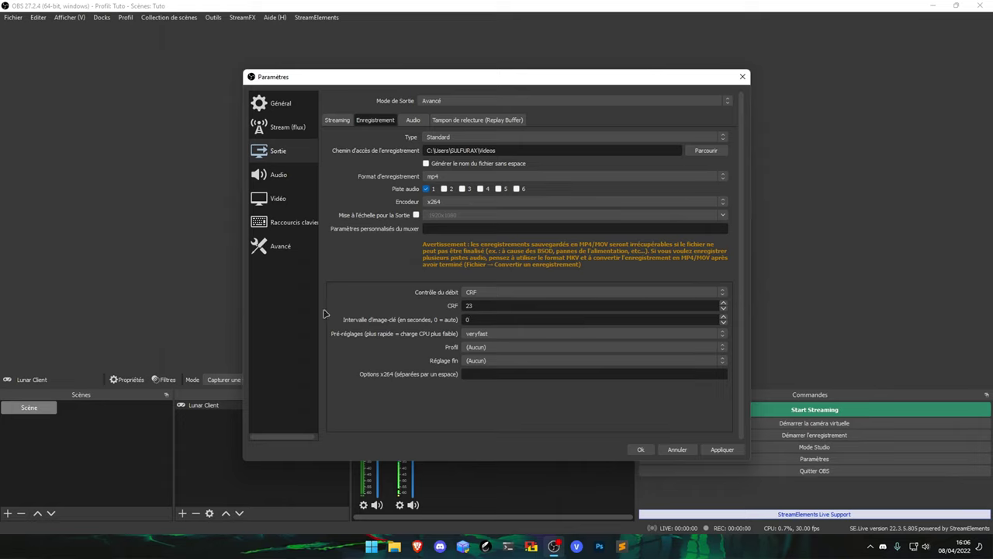
# Set the x264 preset to ultrafast and the profile to baseline, leaving the fine tuning (Réglage fin) at (Aucun).
pyautogui.click(534, 335)
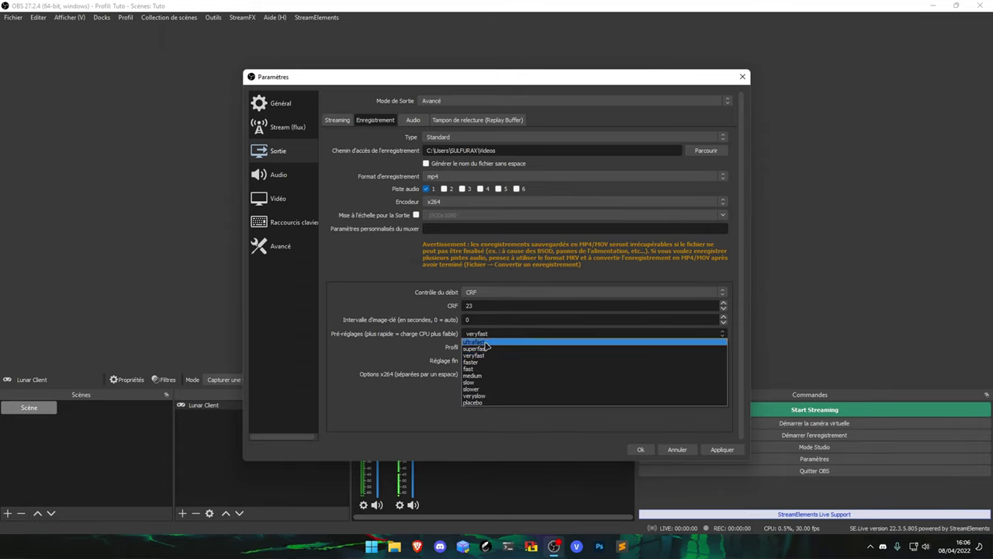
pyautogui.click(487, 344)
pyautogui.click(486, 346)
pyautogui.click(478, 365)
pyautogui.click(571, 363)
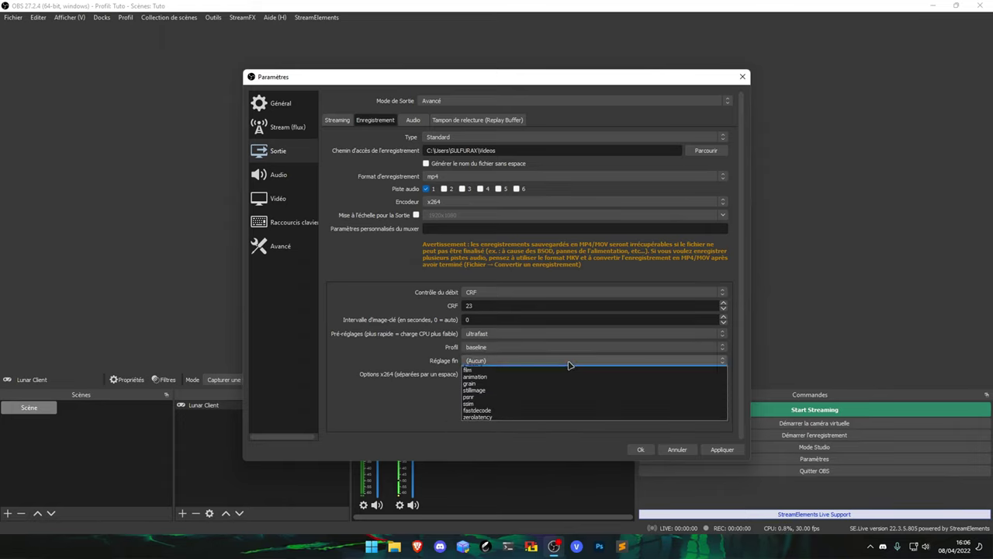
pyautogui.click(535, 367)
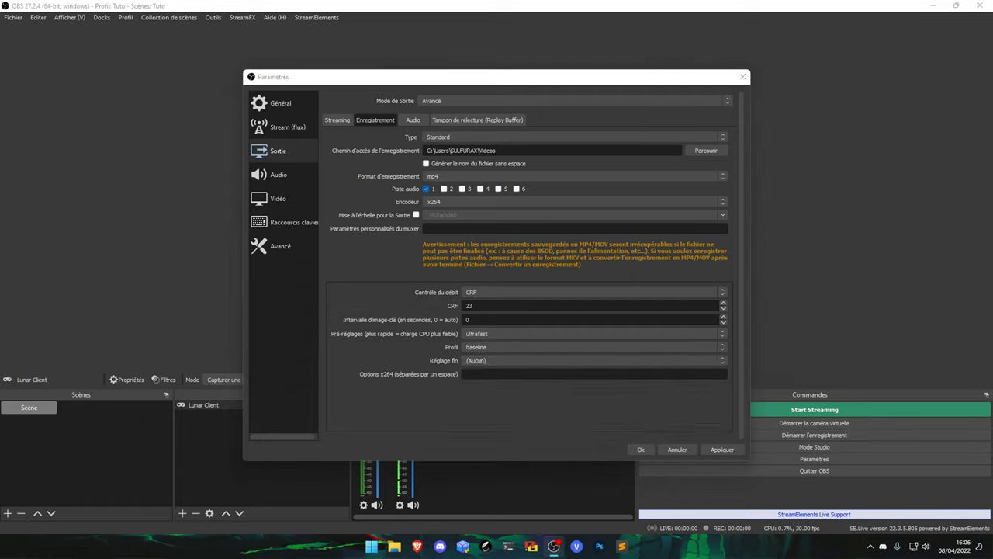
# Enter the x264 options "qpmin=18 qpmax=18 ref=0 merange=4 direct=none weightp=0 no-chroma-me" and apply the settings.
pyautogui.click(523, 375)
pyautogui.write('qpmin=18 qpmax=18 ref=0 merange=4 direct=none weightp=0 no-chroma-me')
pyautogui.tripleClick(703, 374)
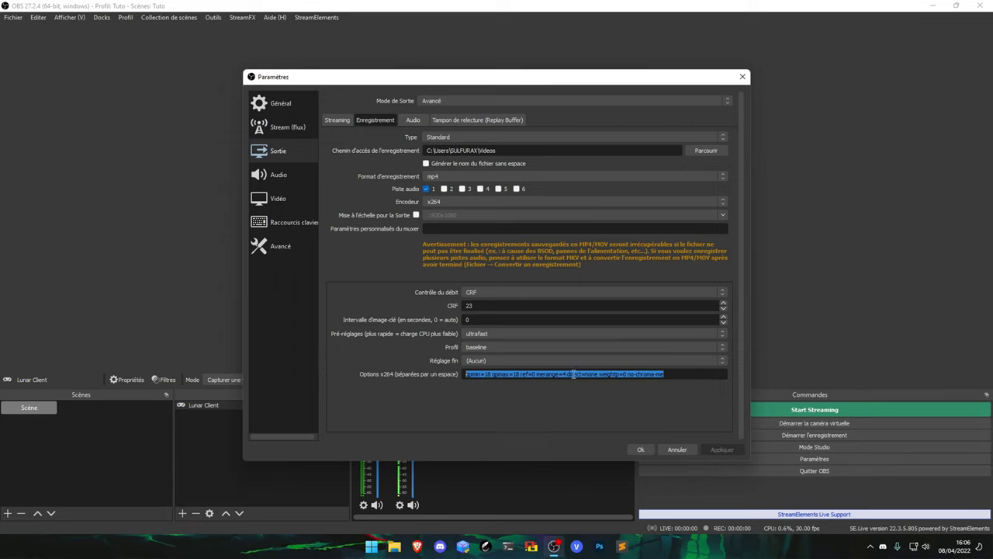
pyautogui.doubleClick(628, 375)
pyautogui.click(642, 375)
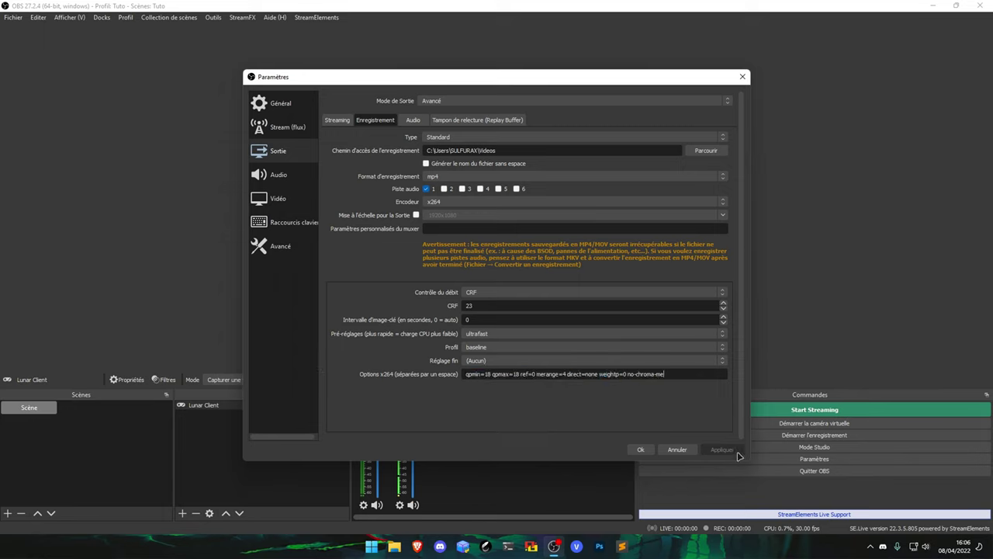
pyautogui.doubleClick(487, 375)
# Set the common FPS value in the video settings to 60.
pyautogui.click(298, 194)
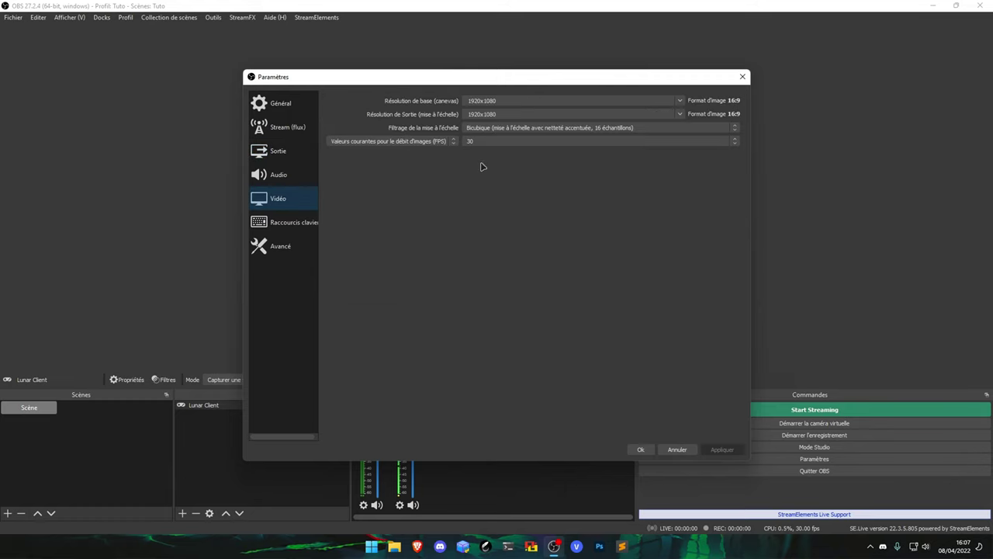
pyautogui.click(480, 141)
pyautogui.click(479, 183)
pyautogui.click(482, 148)
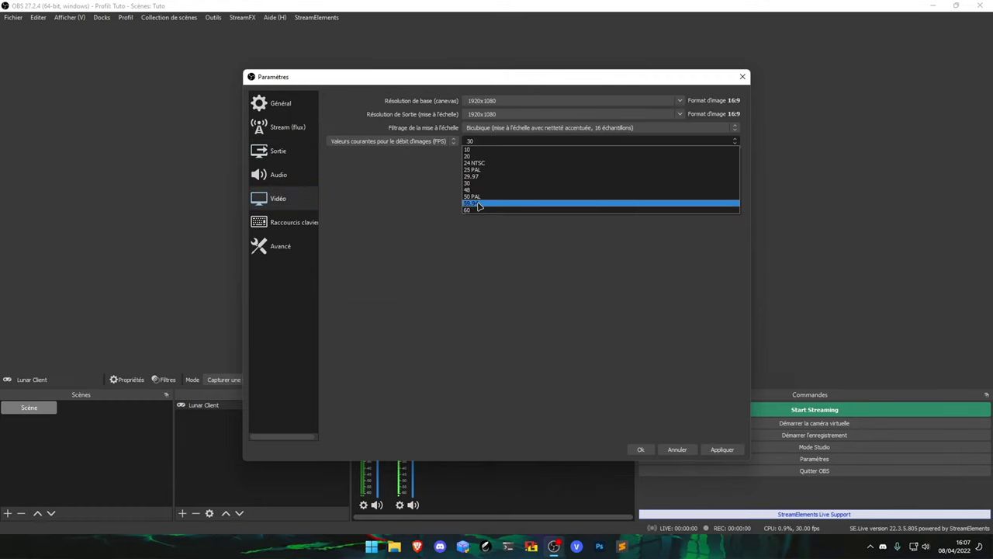
pyautogui.click(445, 215)
# Try qpmin and qpmax values of 21 and 24 in the x264 recording options and restore both to 18.
pyautogui.click(275, 150)
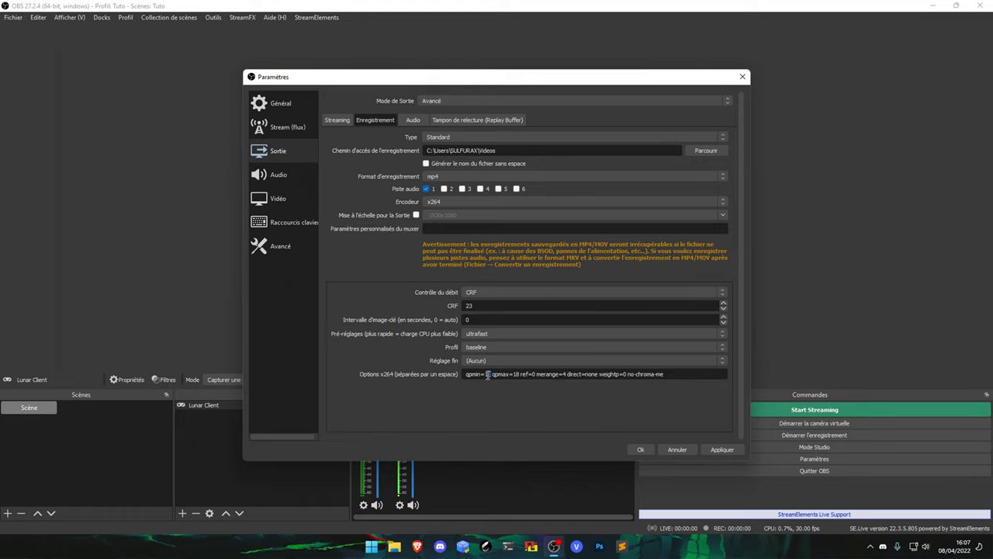
pyautogui.doubleClick(485, 374)
pyautogui.write('21')
pyautogui.doubleClick(517, 374)
pyautogui.write('21')
pyautogui.doubleClick(518, 374)
pyautogui.write('24')
pyautogui.moveTo(487, 374); pyautogui.dragTo(491, 375)
pyautogui.write('18')
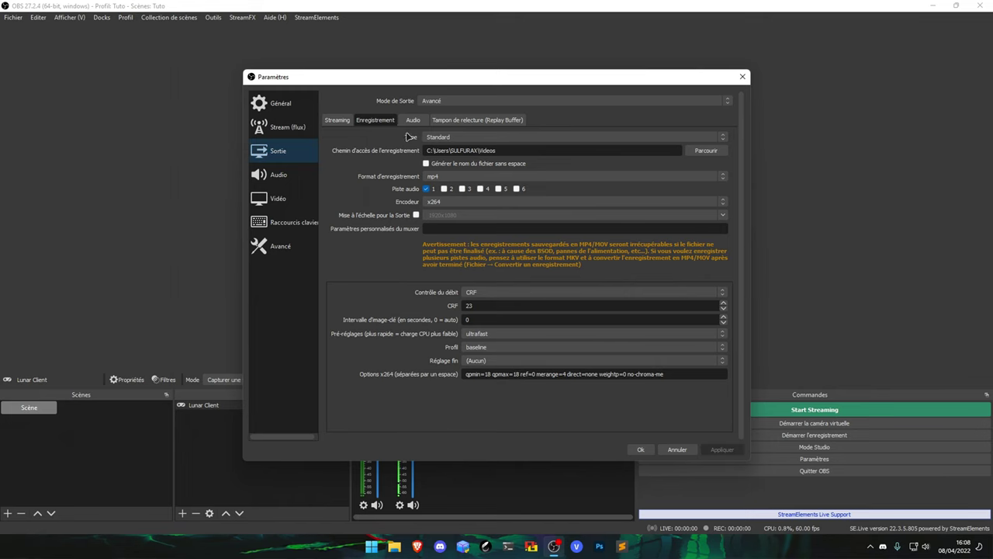
# Switch the recording encoder to NVIDIA NVENC H.264 (new) and set its rate control to CQP.
pyautogui.click(447, 203)
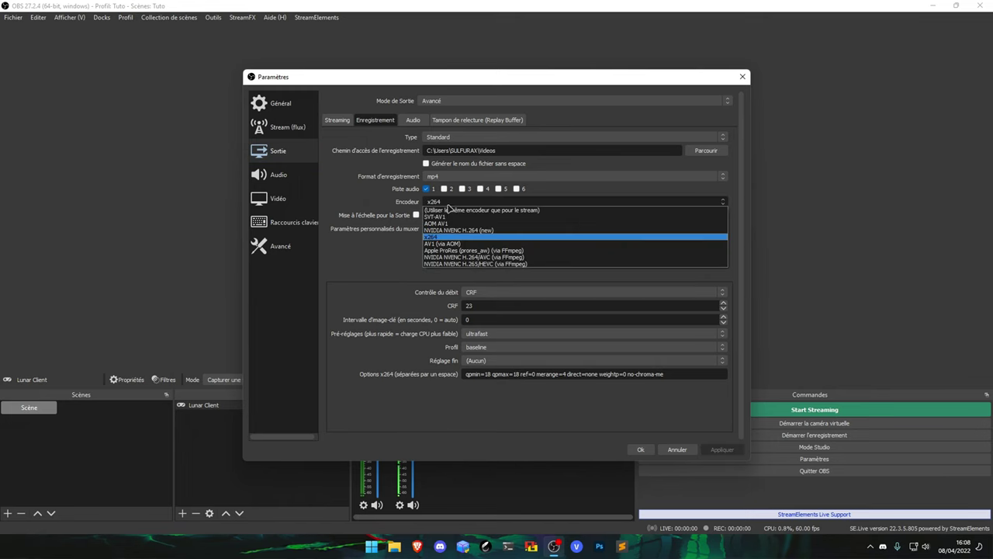
pyautogui.click(456, 230)
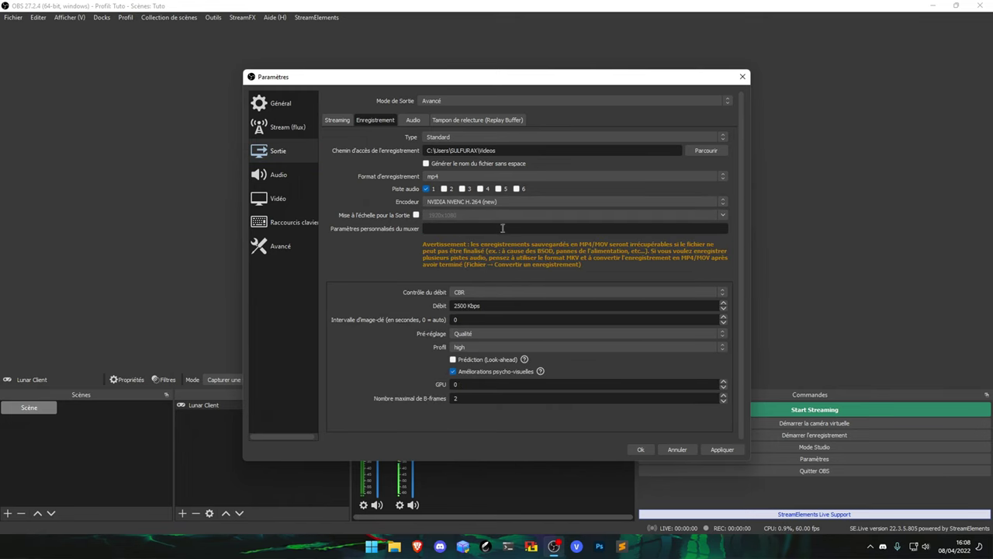
pyautogui.click(473, 292)
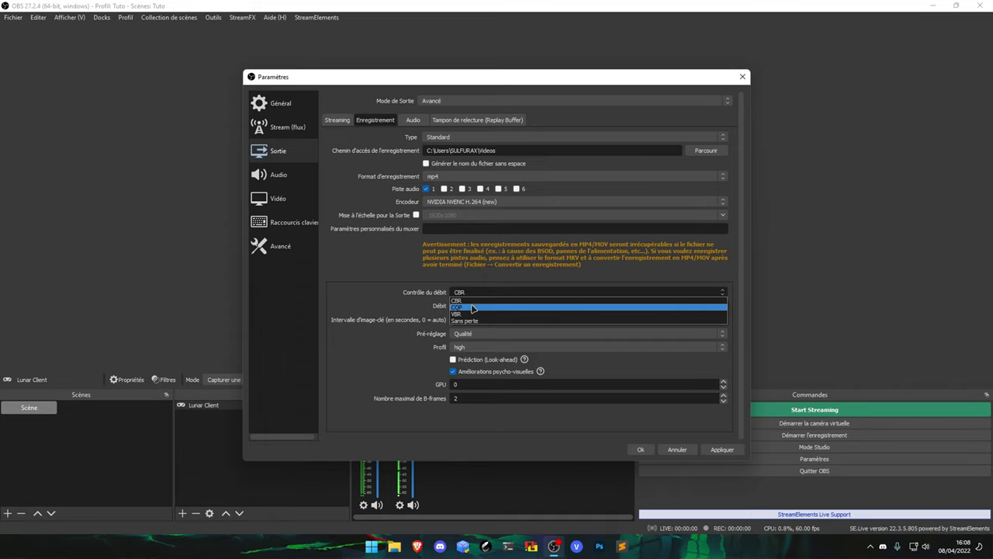
pyautogui.click(473, 308)
# Disable the psycho-visual enhancements (Améliorations psycho-visuelles) and set the maximum number of B-frames to 0.
pyautogui.click(453, 371)
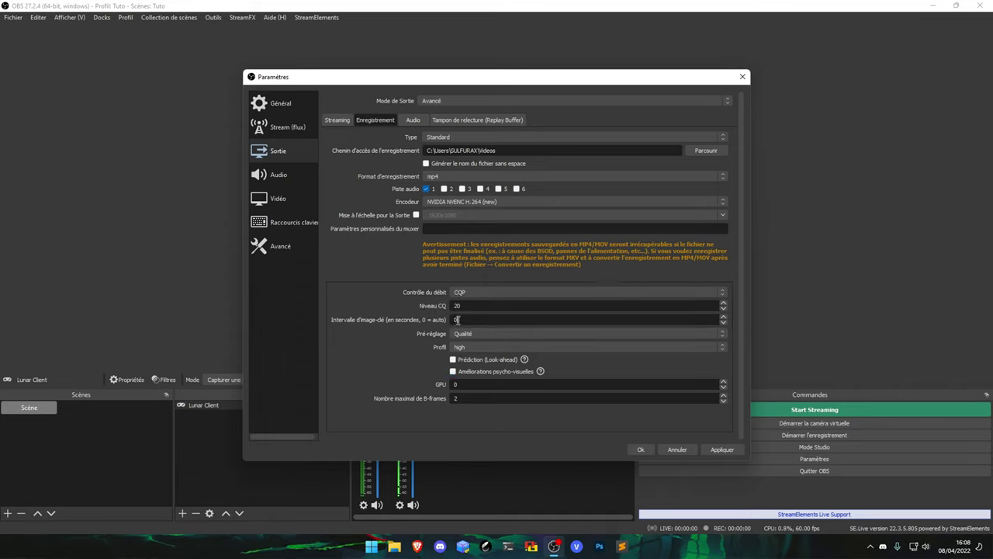
pyautogui.scroll(-2, 464, 398)
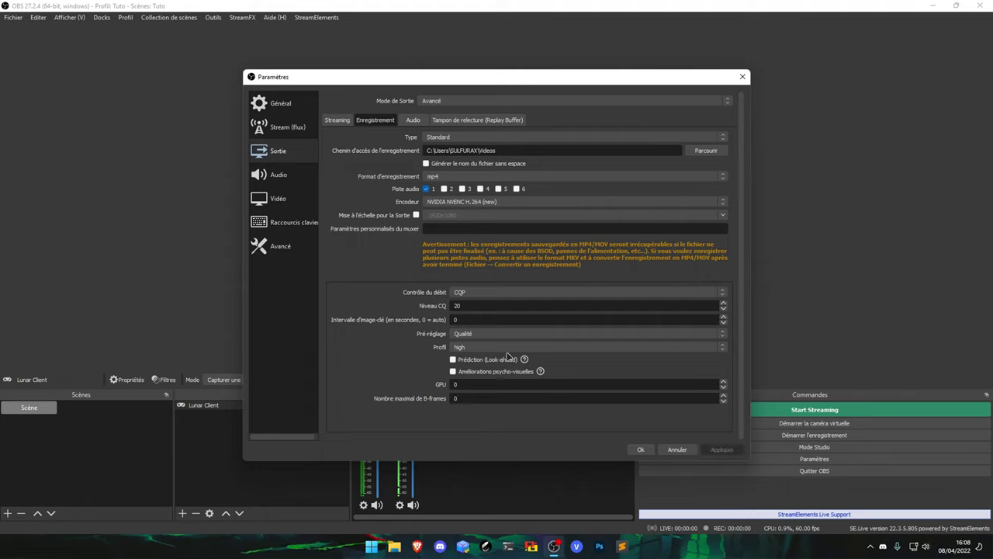
# Keep the high profile, set the encoder preset to Performances maximales and apply the settings.
pyautogui.click(481, 347)
pyautogui.click(476, 347)
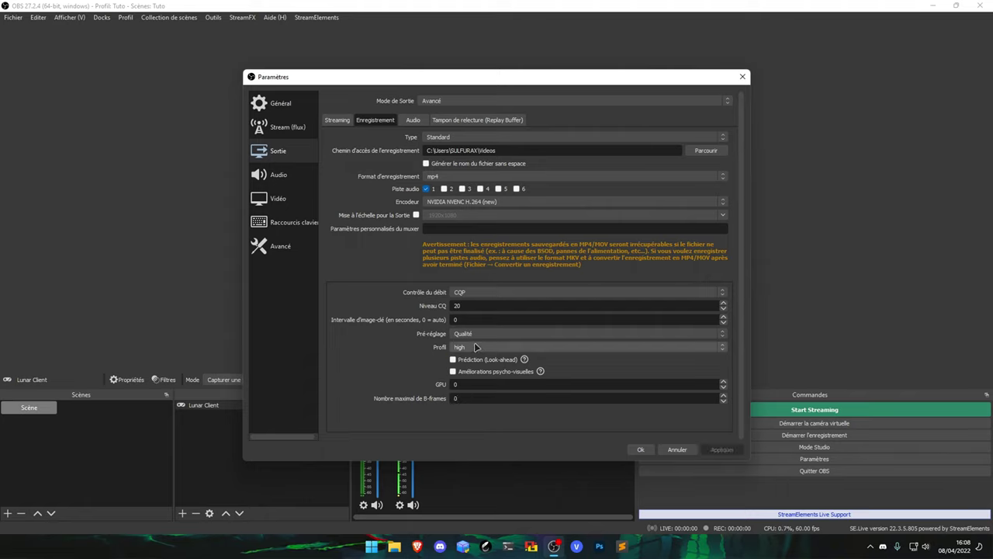
pyautogui.click(477, 334)
pyautogui.click(534, 359)
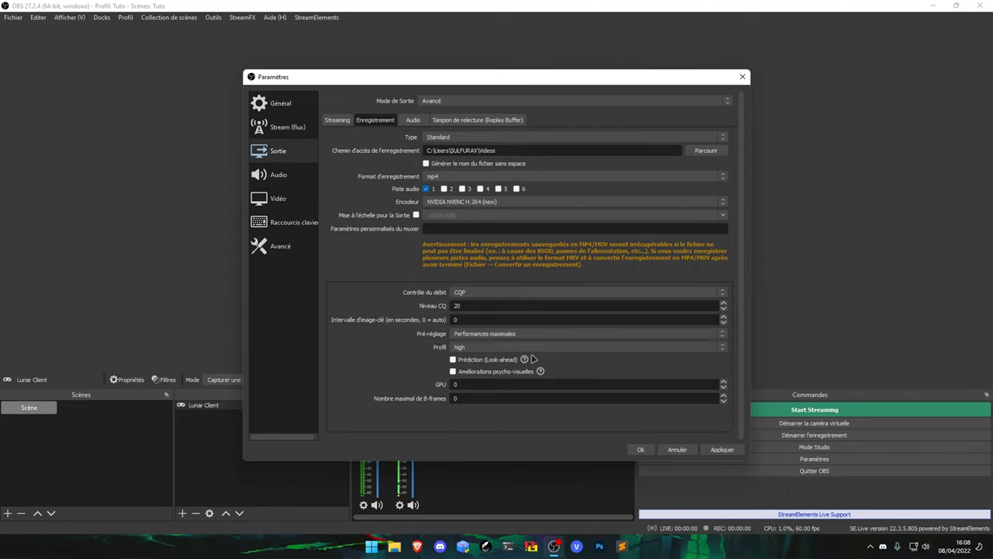
pyautogui.click(720, 450)
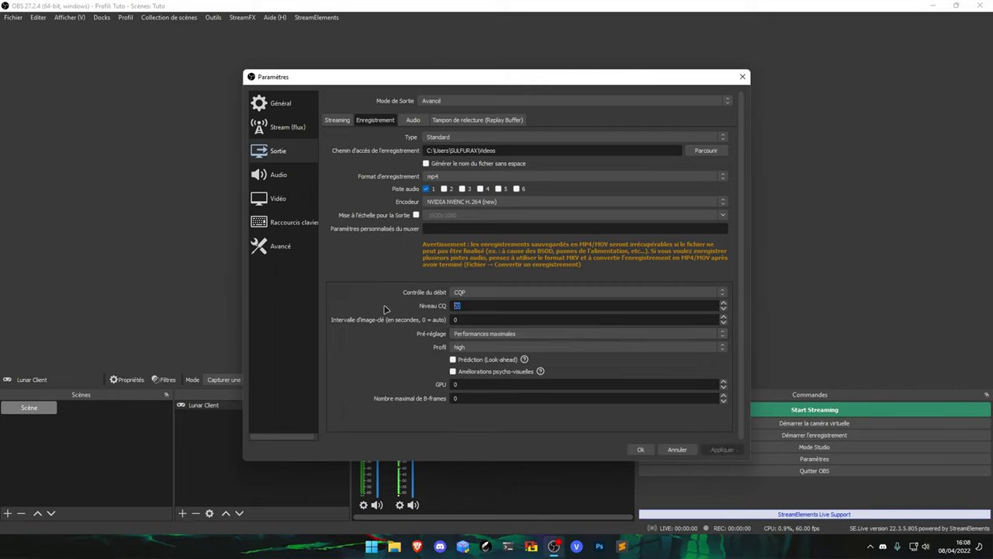
# Try CQ levels (Niveau CQ) of 10, 15 and 13, settle on 18 and apply the settings.
pyautogui.write('10')
pyautogui.write('8')
pyautogui.press('BackSpace')
pyautogui.write('0')
pyautogui.hotkey('ctrl', 'a')
pyautogui.write('18')
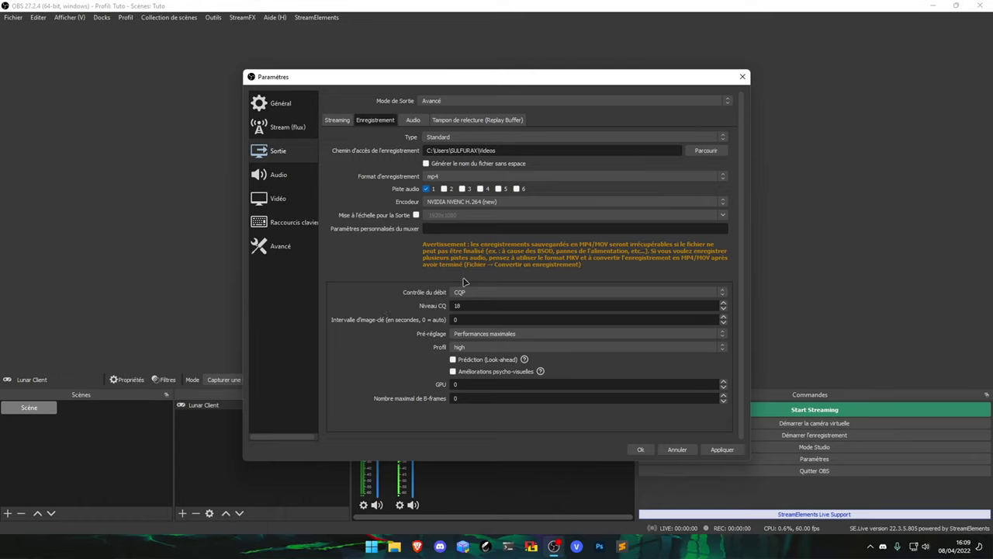
pyautogui.press('BackSpace')
pyautogui.write('5')
pyautogui.press('BackSpace')
pyautogui.write('3')
pyautogui.press('BackSpace')
pyautogui.write('8')
pyautogui.click(714, 449)
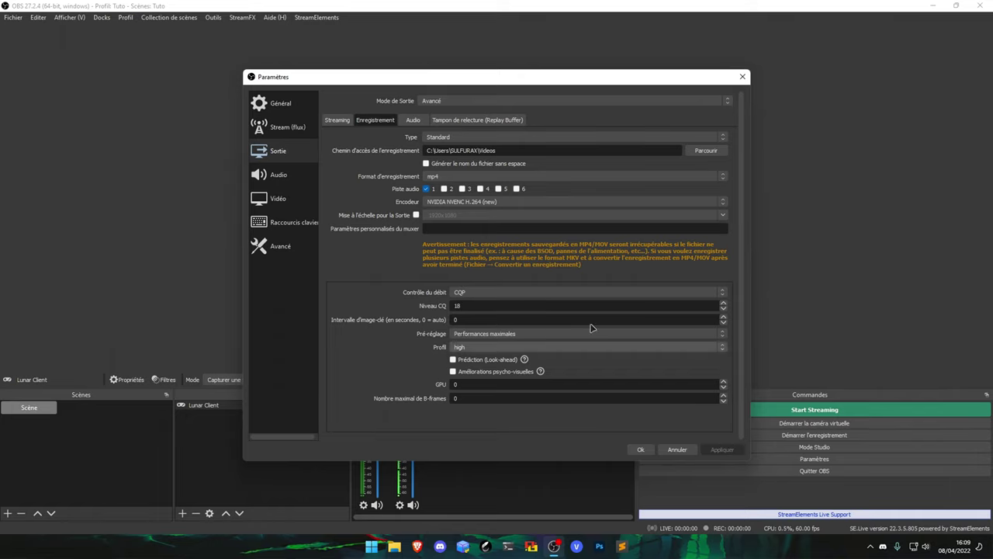
# Switch the video frame rate to a fractional FPS value, trying numerators of 60 and 600 and entering 120.
pyautogui.click(277, 199)
pyautogui.click(454, 141)
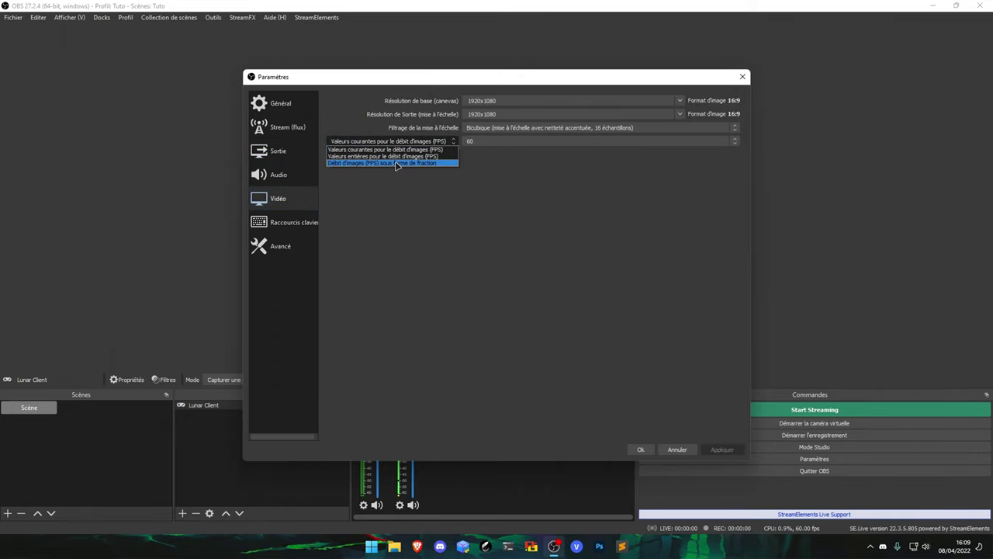
pyautogui.click(397, 165)
pyautogui.press('Tab')
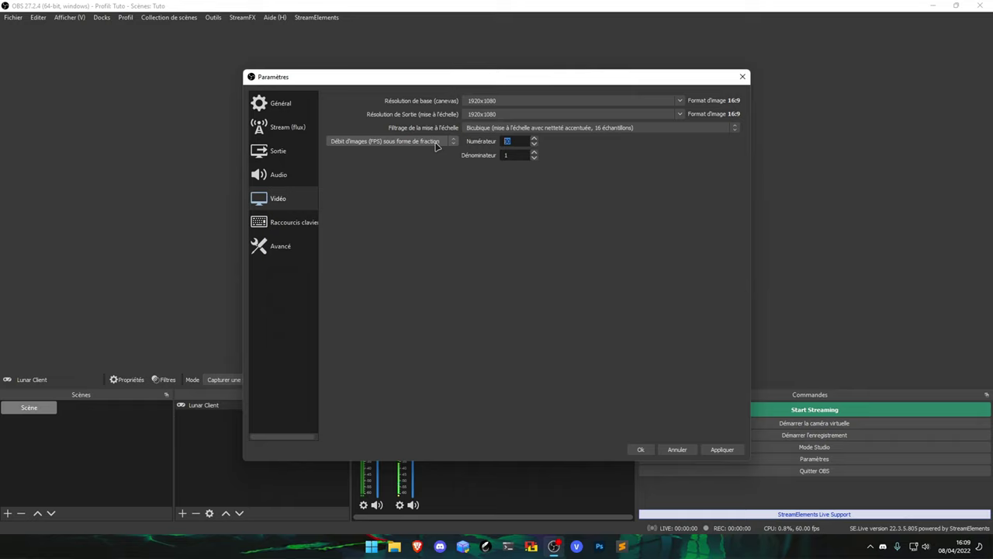
pyautogui.write('60')
pyautogui.hotkey('ctrl', 'a')
pyautogui.write('600')
pyautogui.press('BackSpace')
pyautogui.press('BackSpace')
pyautogui.press('BackSpace')
pyautogui.write('120')
# Try frame rate numerators of 240 and 600 and return the numerator to 120.
pyautogui.hotkey('ctrl', 'a')
pyautogui.press('BackSpace')
pyautogui.press('BackSpace')
pyautogui.press('BackSpace')
pyautogui.write('240')
pyautogui.hotkey('ctrl', 'a')
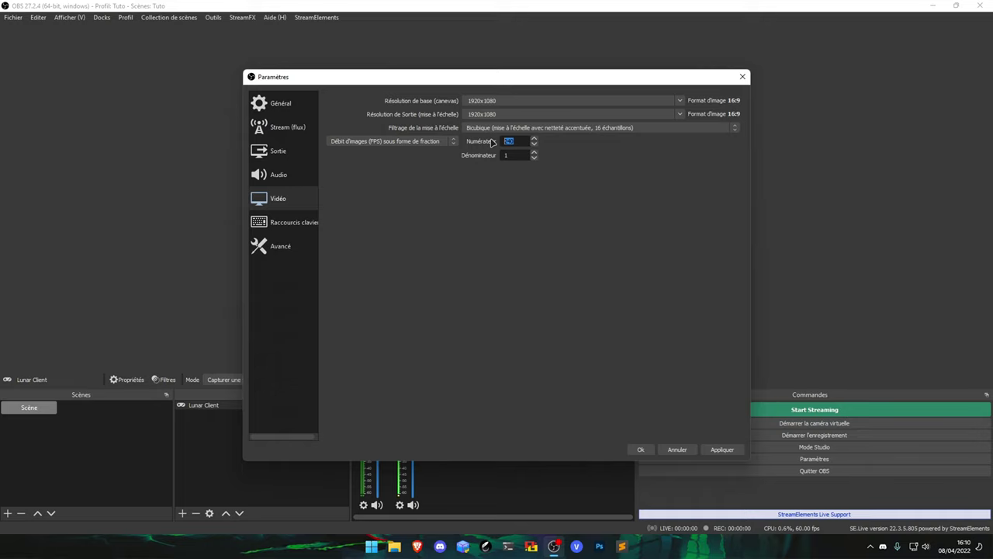
pyautogui.click(518, 141)
pyautogui.write('600')
pyautogui.click(513, 141)
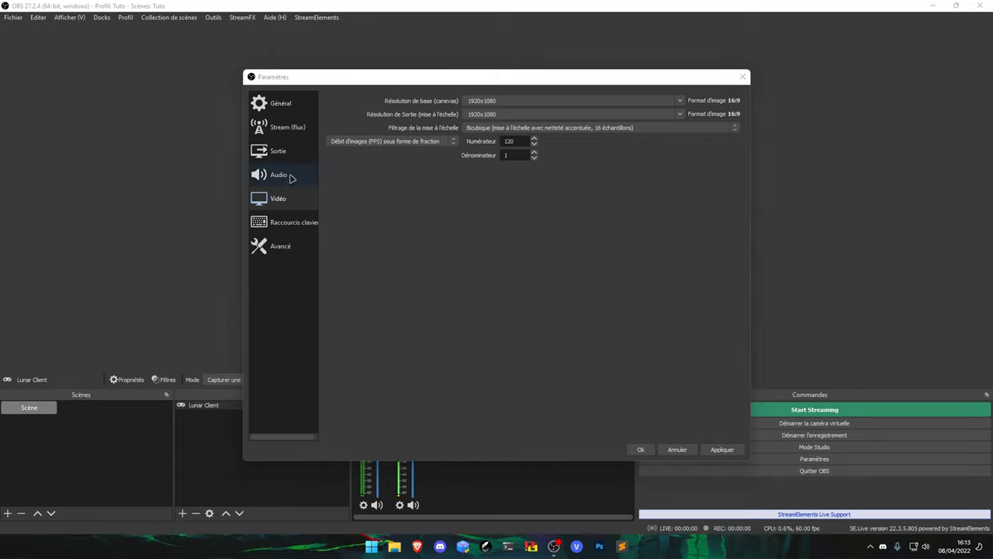
# Review the recording and video settings, try a CQ level of 10 and restore it to 18.
pyautogui.click(281, 153)
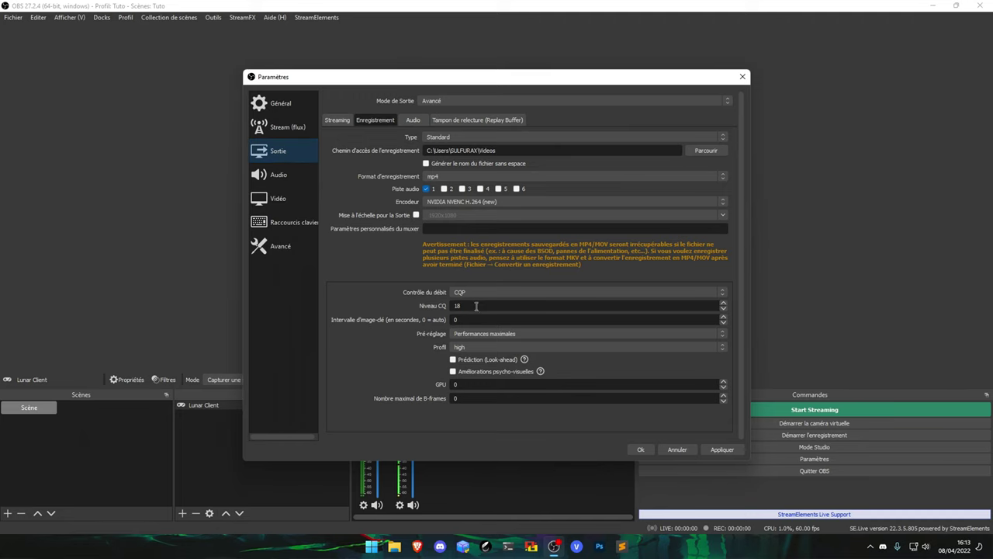
pyautogui.click(293, 200)
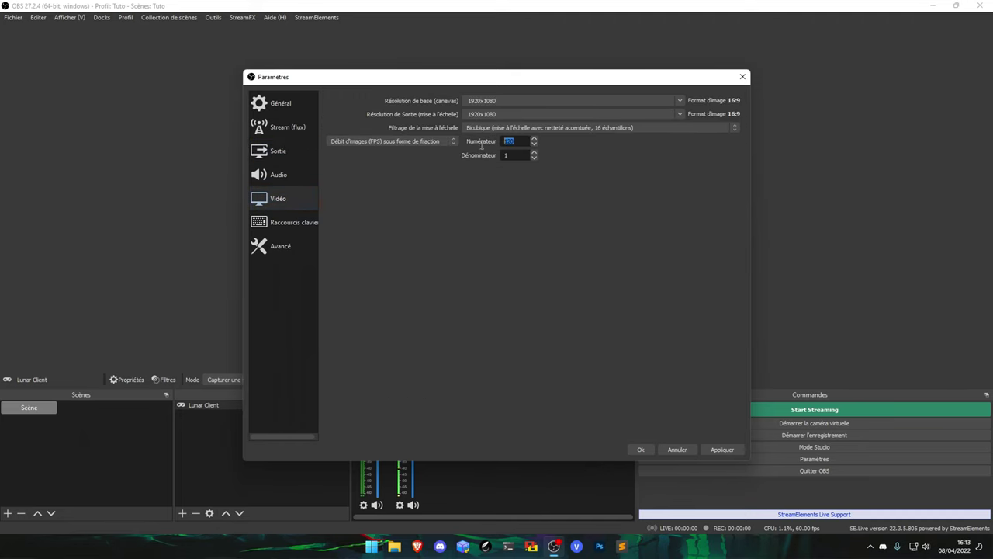
pyautogui.click(295, 153)
pyautogui.doubleClick(469, 305)
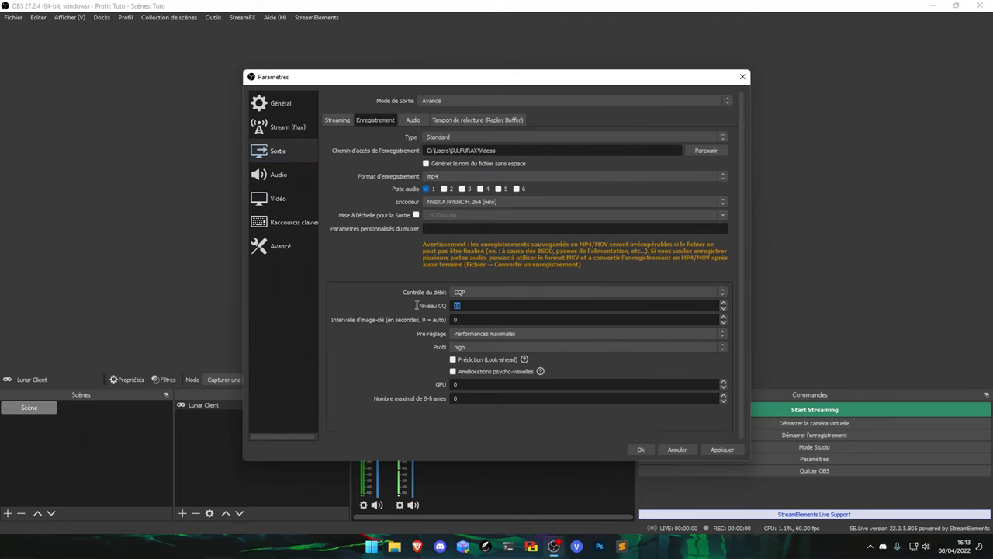
pyautogui.write('10')
pyautogui.press('BackSpace')
pyautogui.press('BackSpace')
pyautogui.write('8')
# Keep Performances maximales as the encoder preset and apply the settings.
pyautogui.click(471, 334)
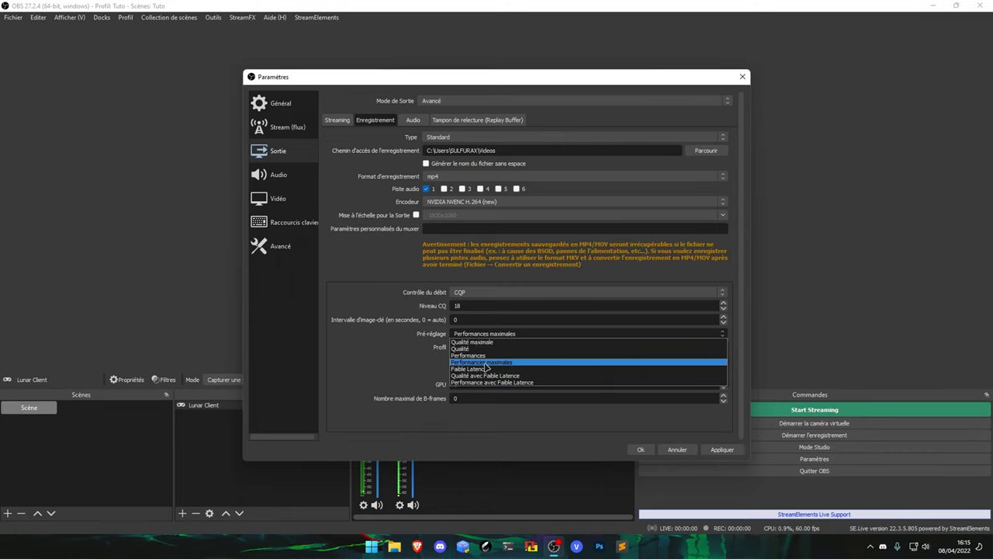
pyautogui.click(483, 362)
pyautogui.click(718, 450)
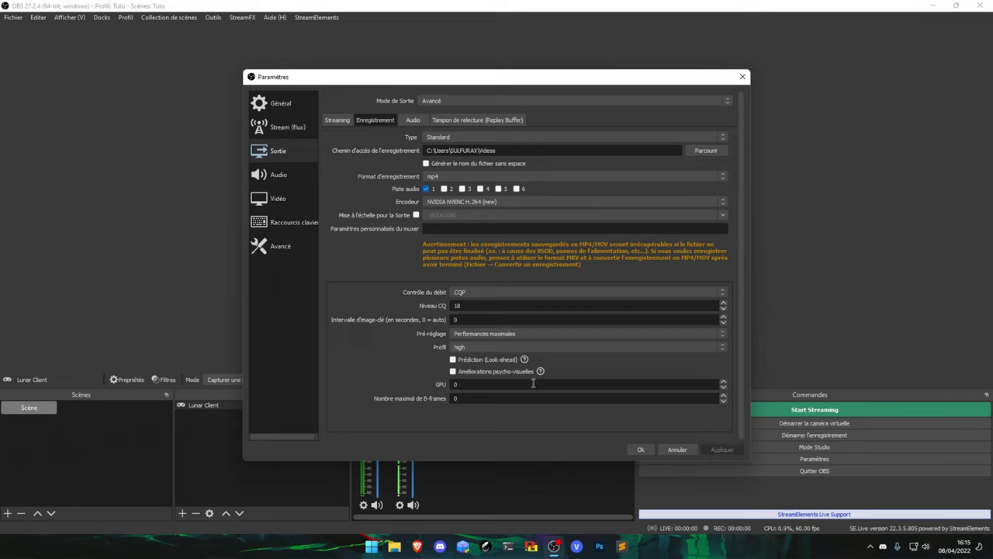
# Change the encoder preset to Qualité maximale, also trying Qualité, and open the video settings.
pyautogui.click(491, 335)
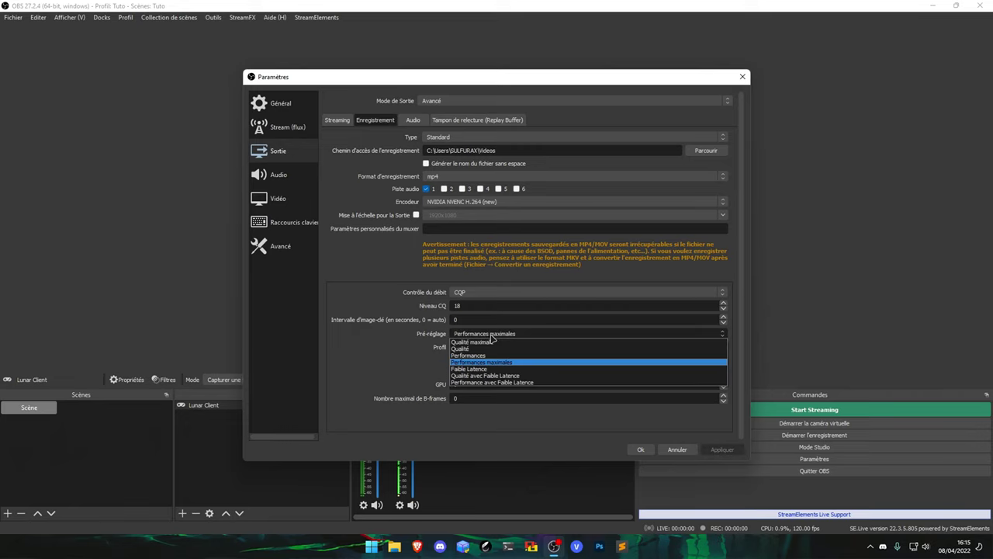
pyautogui.click(476, 350)
pyautogui.click(477, 334)
pyautogui.click(476, 334)
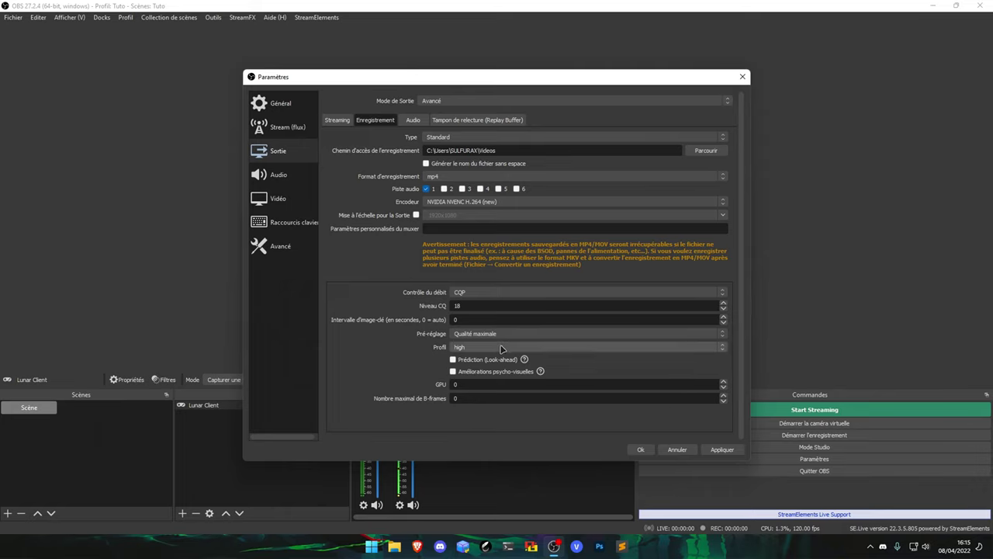
pyautogui.click(295, 206)
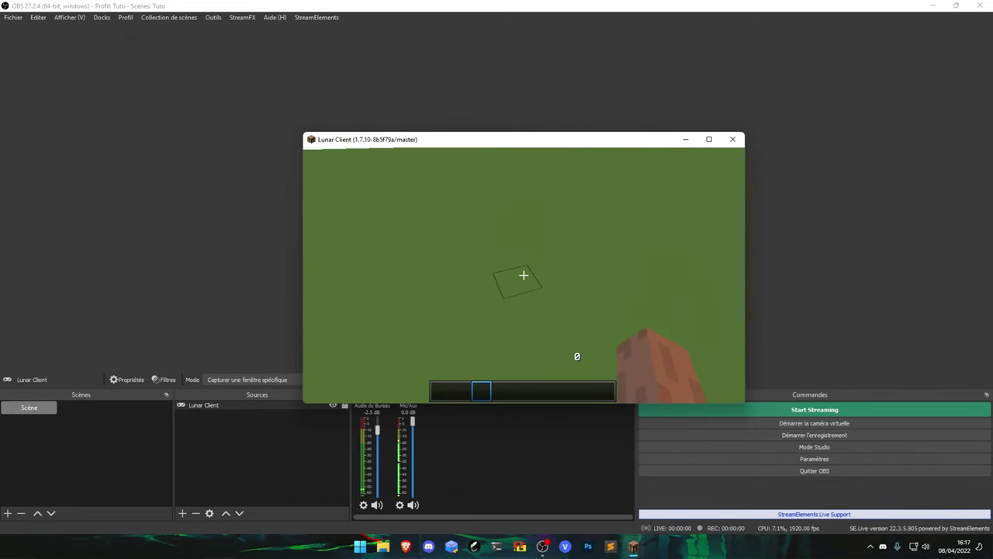
# Remove the grass block from the first hotbar slot through the Lunar Client inventory.
pyautogui.scroll(-2, 523, 275)
pyautogui.press('1')
pyautogui.press('e')
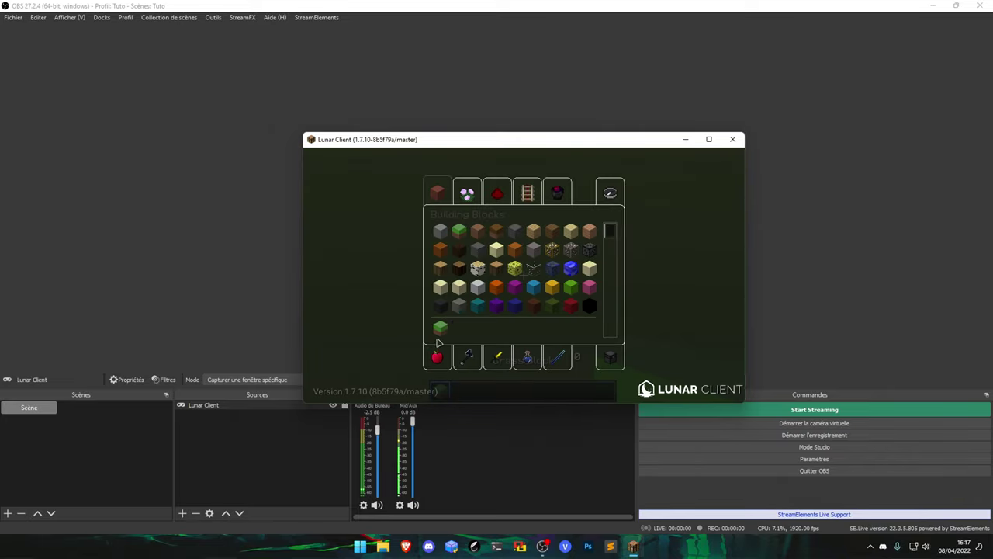
pyautogui.click(439, 332)
pyautogui.press('e')
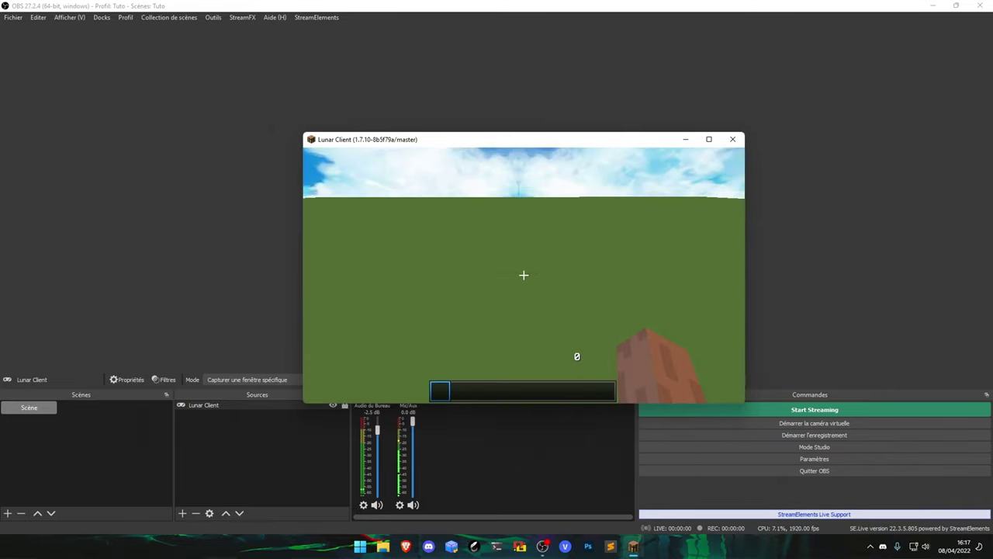
pyautogui.scroll(-3, 524, 275)
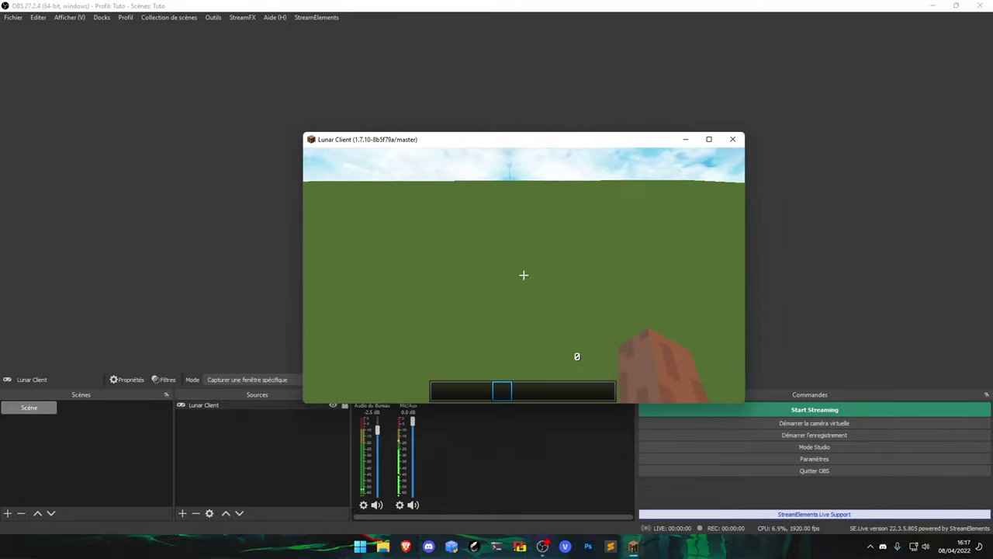
pyautogui.scroll(-1, 523, 274)
pyautogui.scroll(1, 524, 274)
pyautogui.scroll(-2, 524, 274)
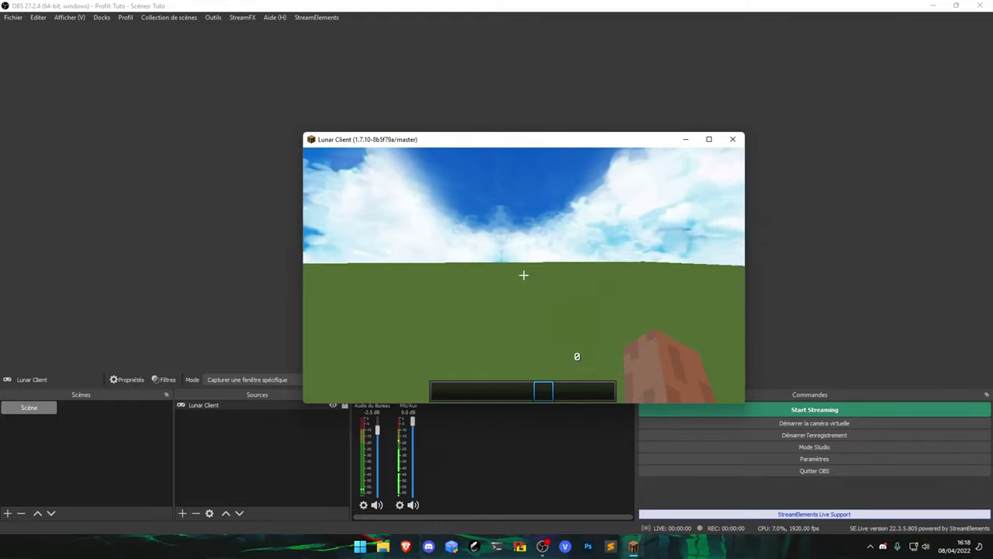
pyautogui.scroll(1, 524, 275)
pyautogui.scroll(-2, 524, 274)
pyautogui.scroll(2, 524, 275)
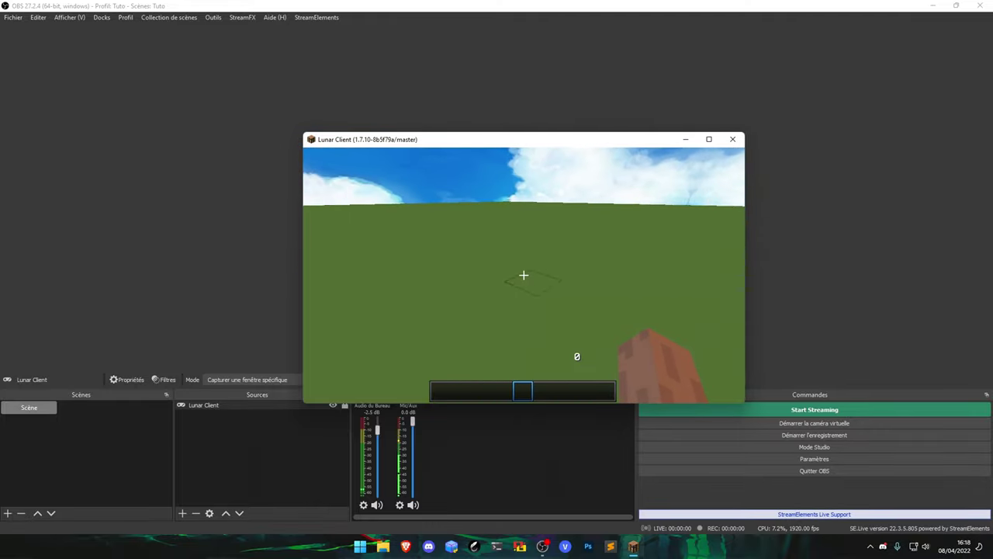
pyautogui.scroll(-2, 524, 274)
pyautogui.scroll(4, 524, 275)
pyautogui.scroll(-5, 524, 275)
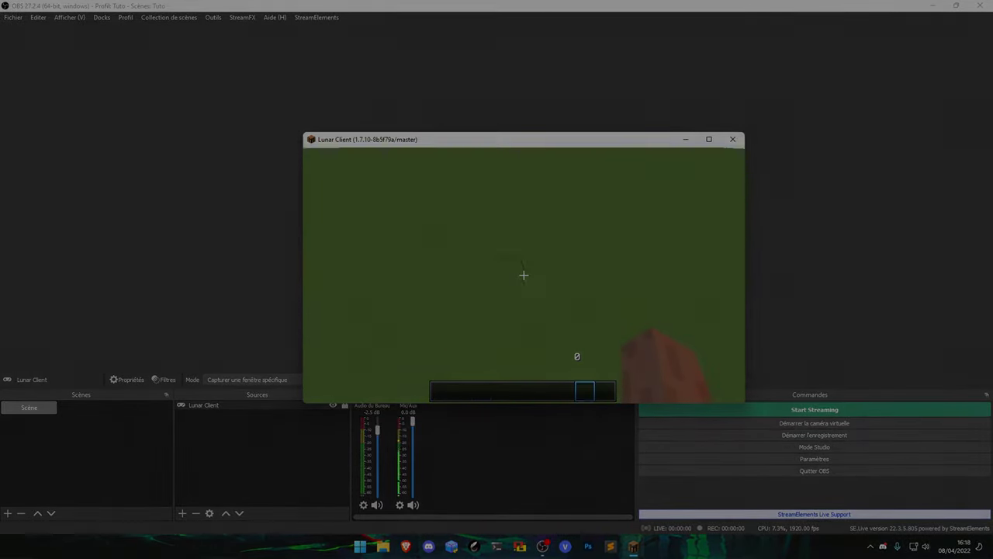